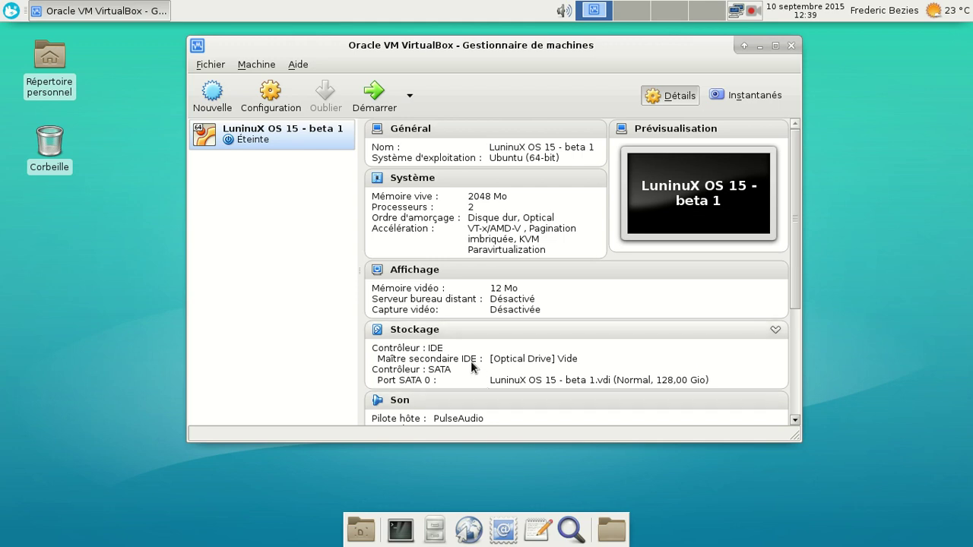
Load LuninuXOS-15.00-Desktop-amd64-Beta-1.iso into the virtual machine's optical drive and start the LuninuX OS 15 - beta 1 machine
{"action": "left_click", "coordinate": [522, 361]}
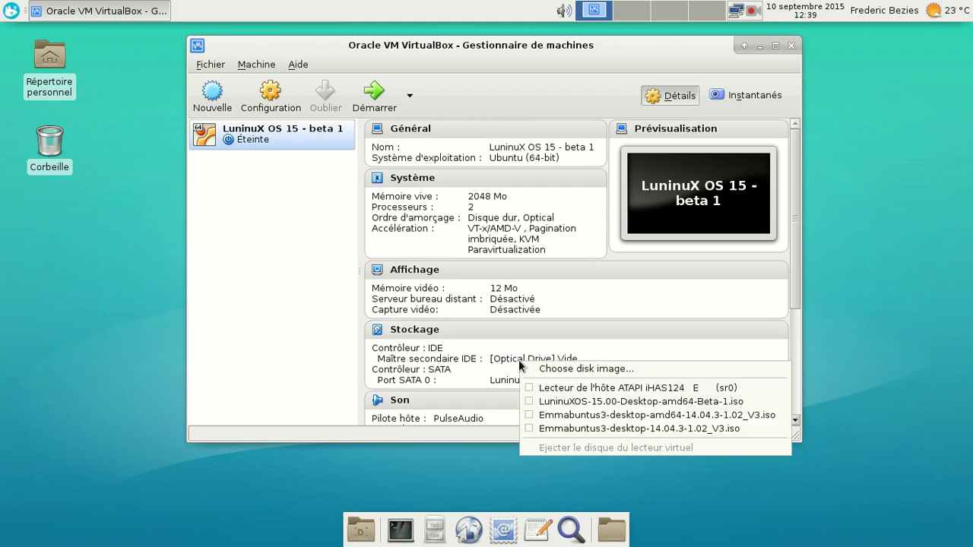
{"action": "left_click", "coordinate": [592, 402]}
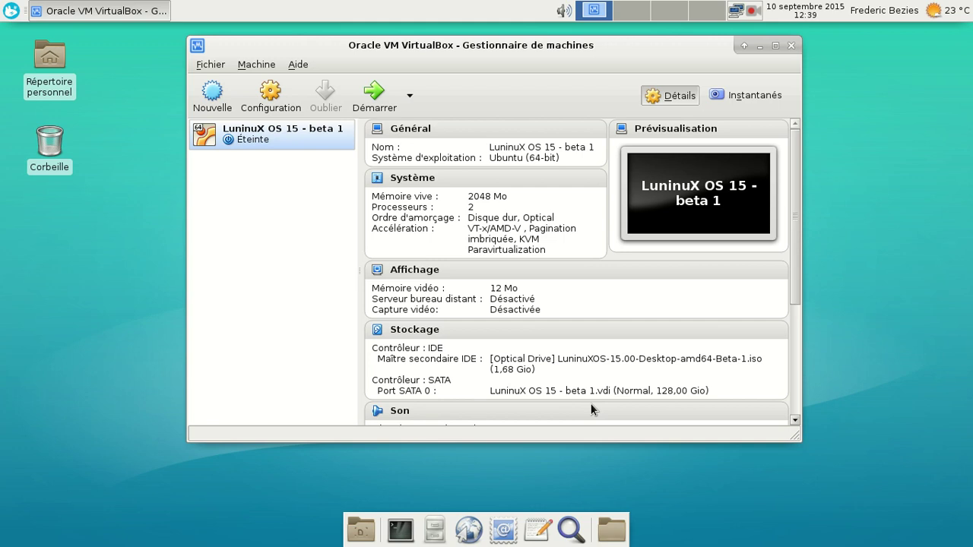
{"action": "left_click", "coordinate": [369, 105]}
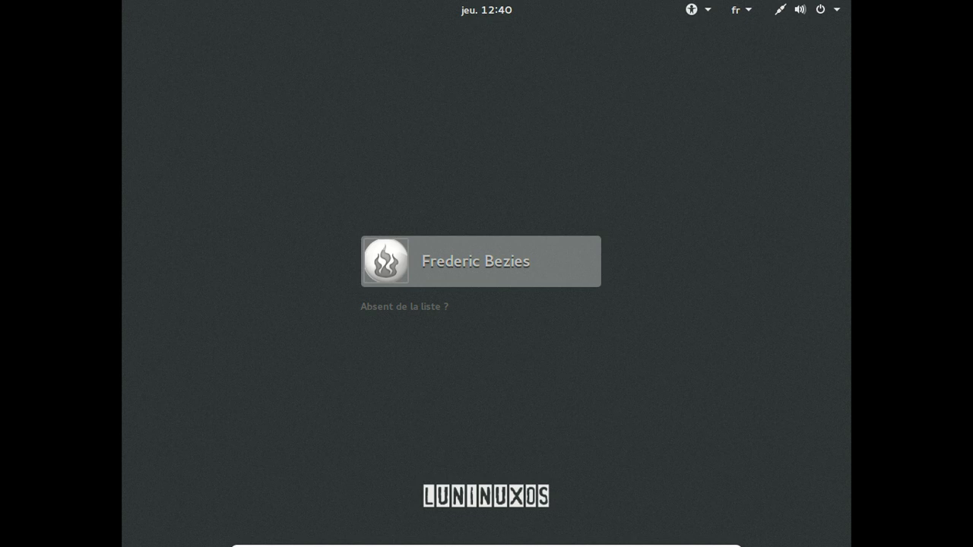
Log in to the LuninuxOS session by choosing the listed account and entering the account password
{"action": "key", "text": "Return"}
{"action": "type", "text": "••••••••"}
{"action": "key", "text": "Return"}
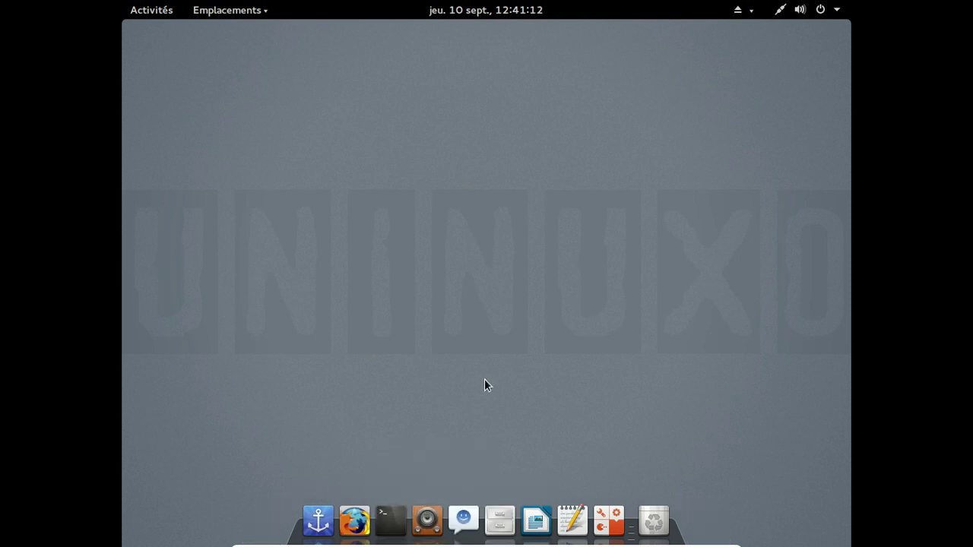
Show all installed applications and look through the first three pages of the list
{"action": "left_click", "coordinate": [151, 12]}
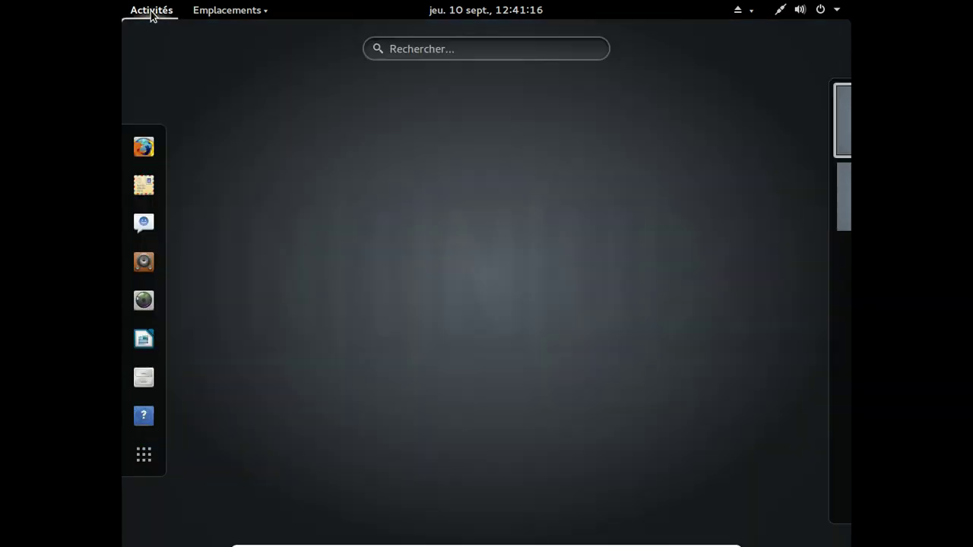
{"action": "left_click", "coordinate": [149, 454]}
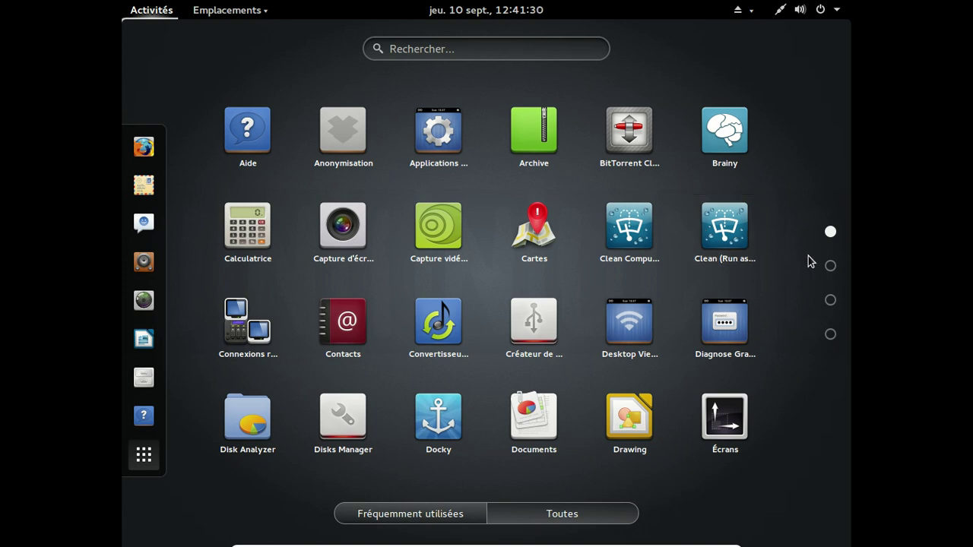
{"action": "left_click", "coordinate": [829, 267]}
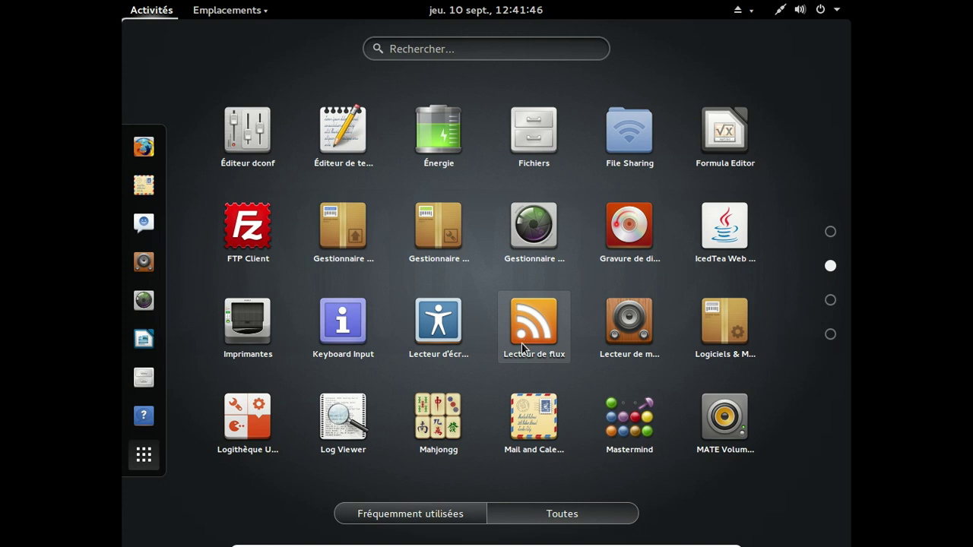
{"action": "left_click", "coordinate": [831, 301]}
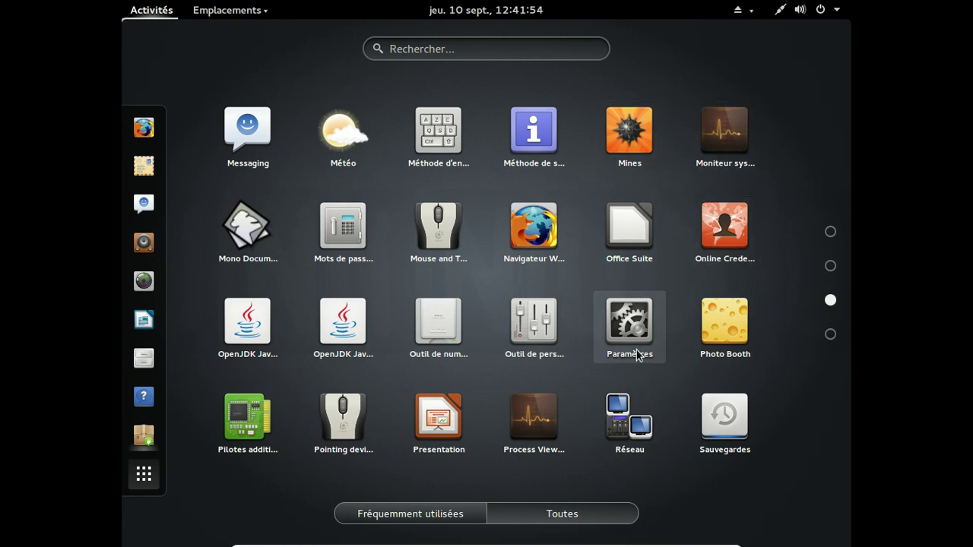
Try out Photo Booth, declining to report the detected software problems, and close it again
{"action": "left_click", "coordinate": [712, 346]}
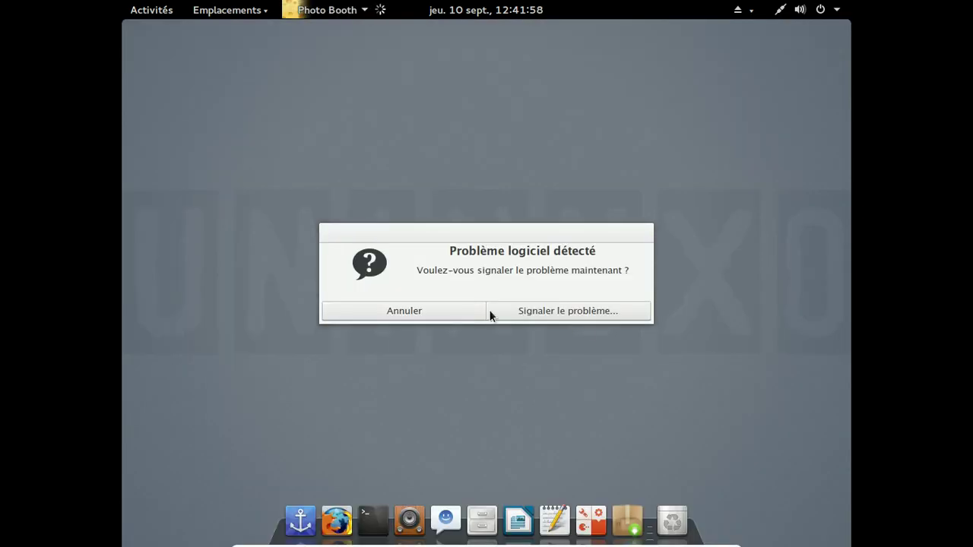
{"action": "left_click", "coordinate": [461, 310]}
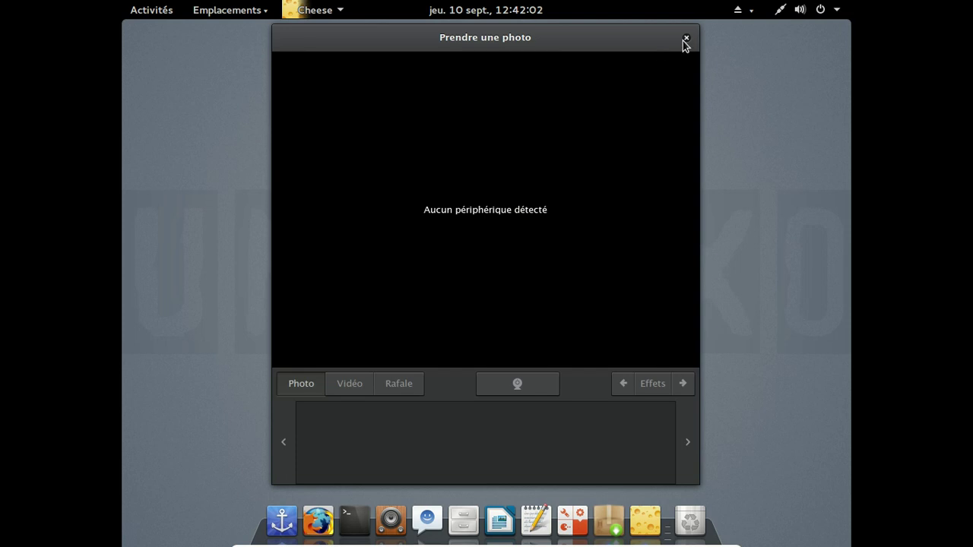
{"action": "left_click", "coordinate": [685, 39]}
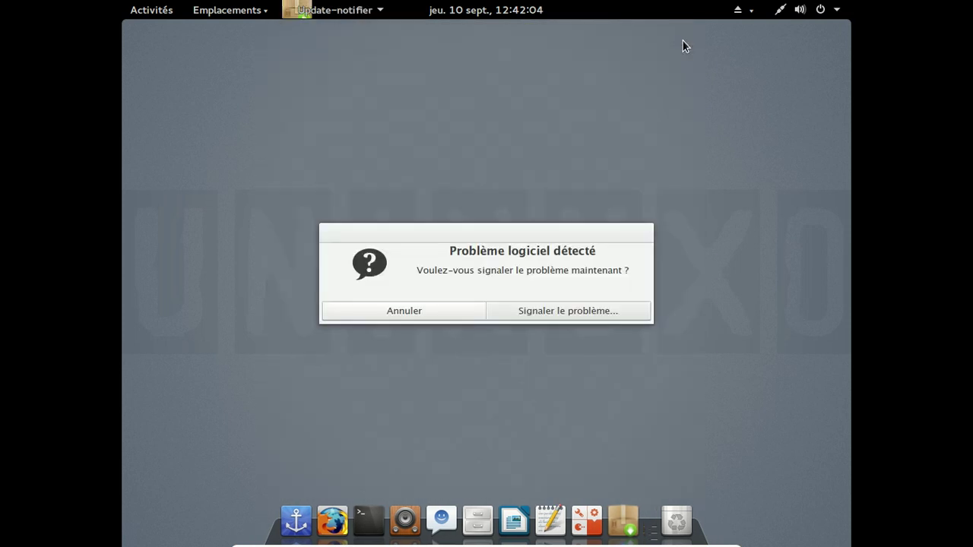
{"action": "left_click", "coordinate": [448, 314]}
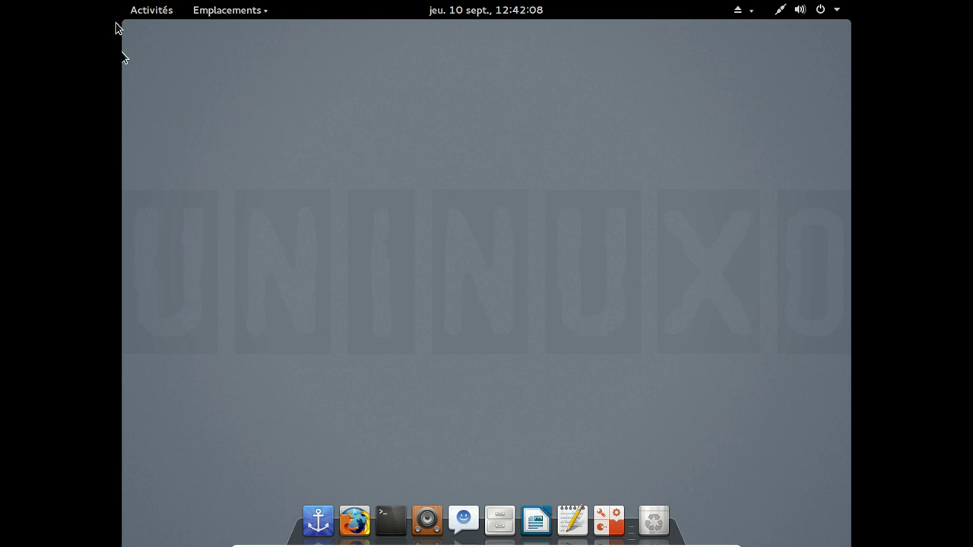
Open Sound Editor from the last page of the application list, then close its welcome window and the program
{"action": "left_click", "coordinate": [141, 10]}
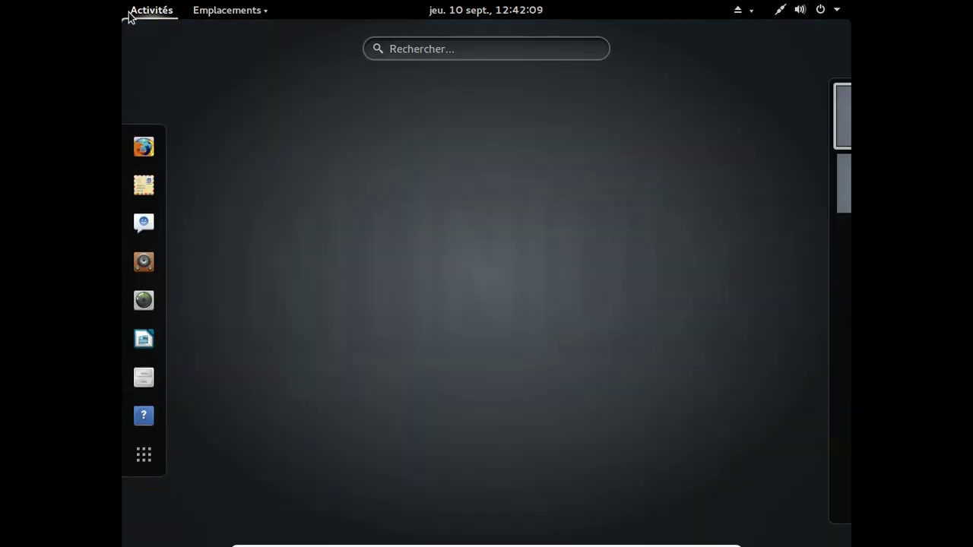
{"action": "left_click", "coordinate": [143, 455]}
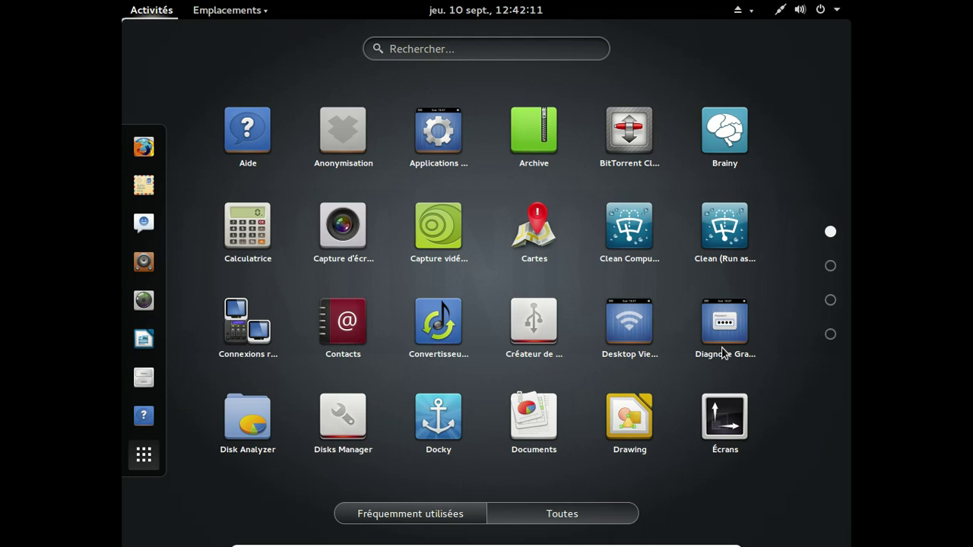
{"action": "left_click", "coordinate": [830, 300]}
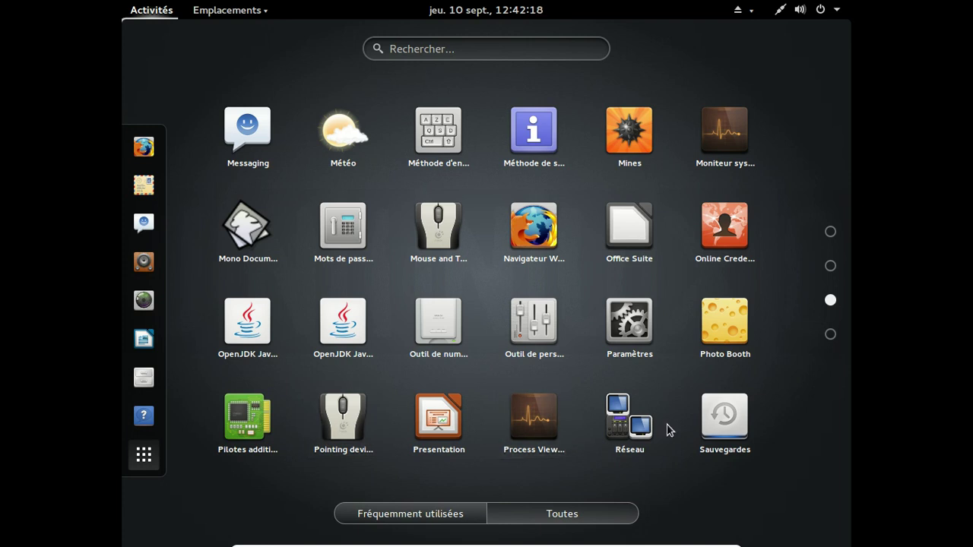
{"action": "left_click", "coordinate": [831, 336]}
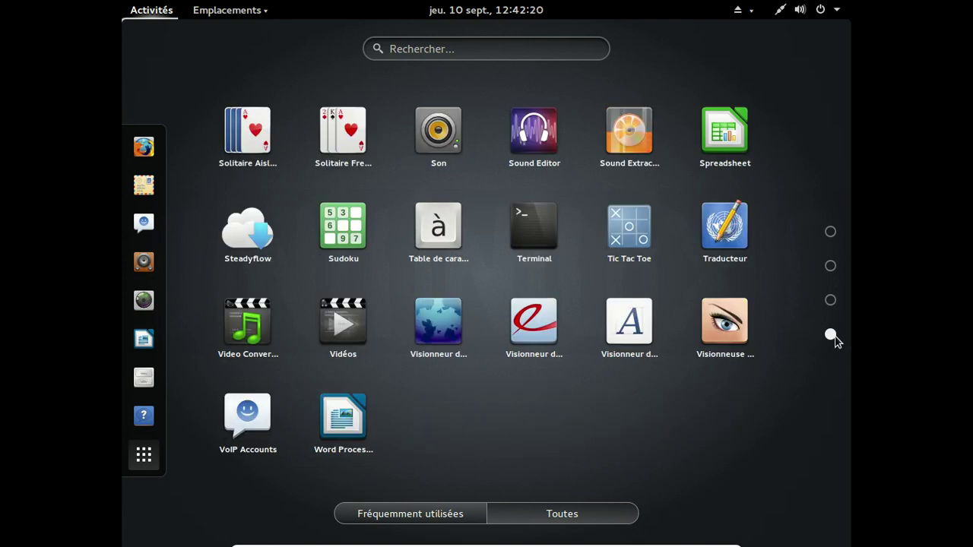
{"action": "left_click", "coordinate": [545, 145]}
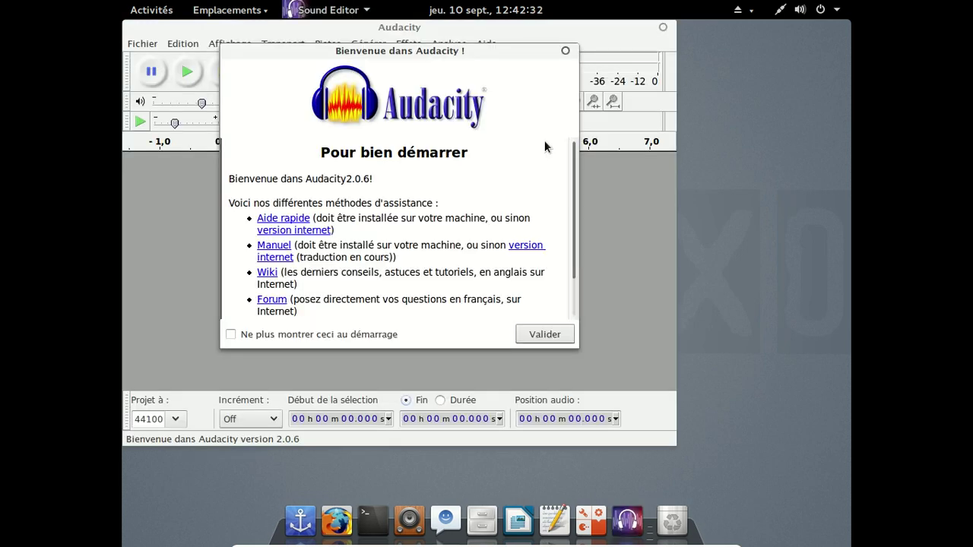
{"action": "left_click", "coordinate": [565, 50]}
{"action": "left_click", "coordinate": [663, 28]}
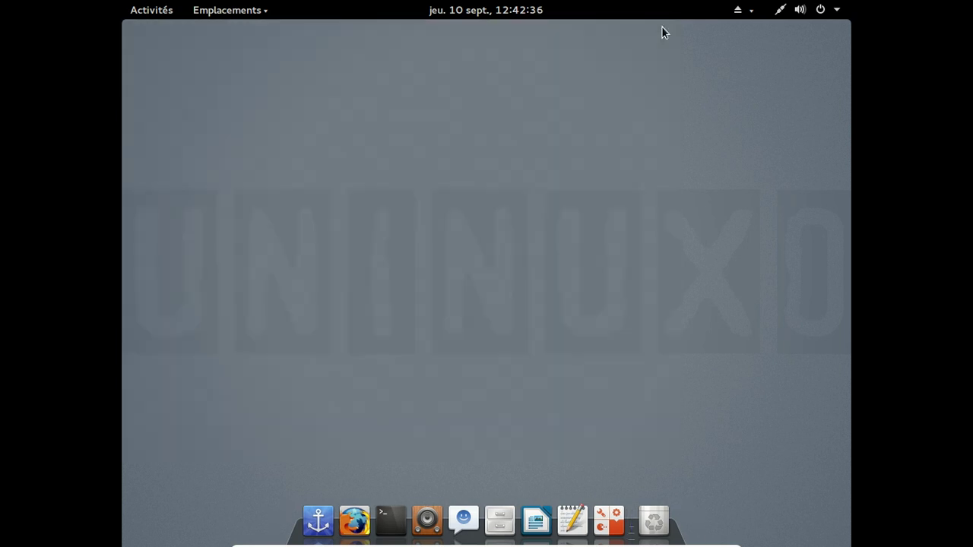
Launch Steadyflow from the last page of the full application list
{"action": "left_click", "coordinate": [168, 10]}
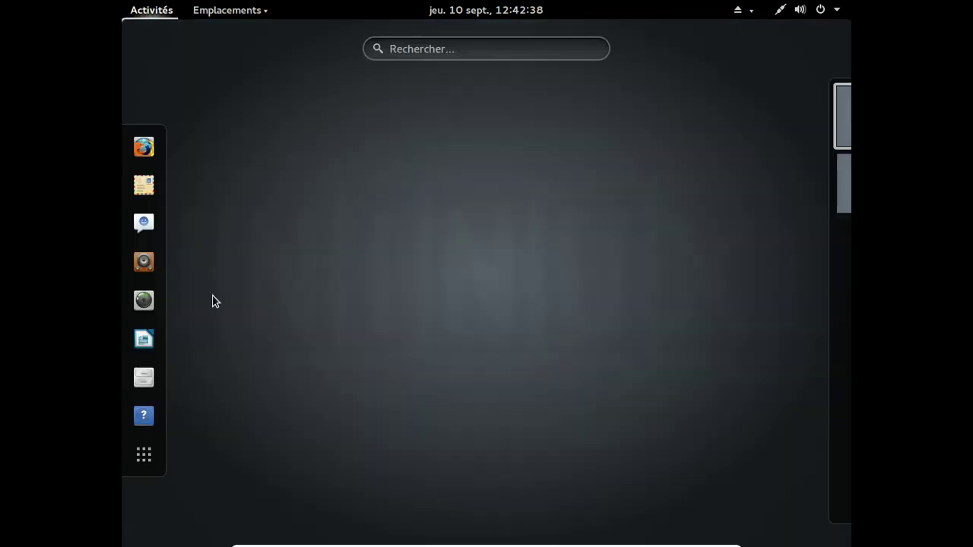
{"action": "left_click", "coordinate": [154, 462]}
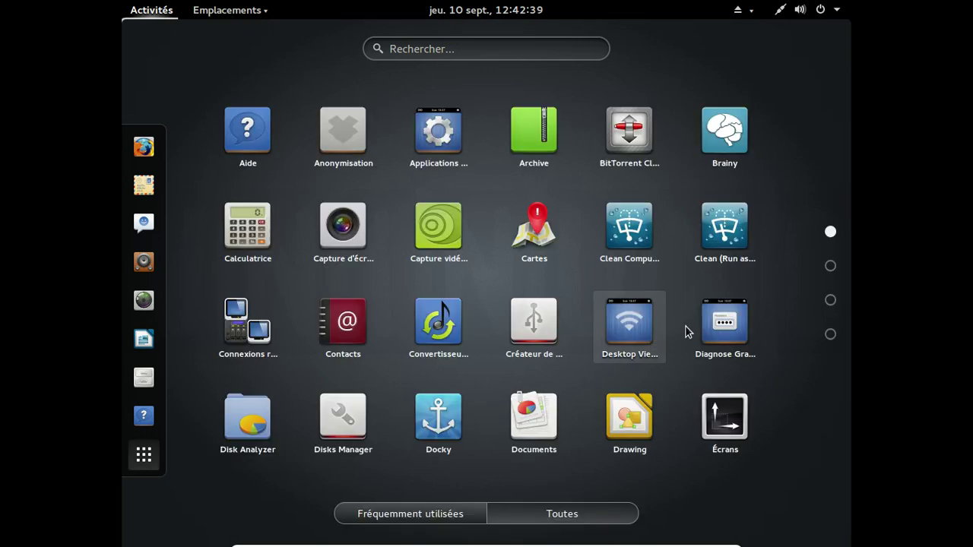
{"action": "left_click", "coordinate": [831, 335]}
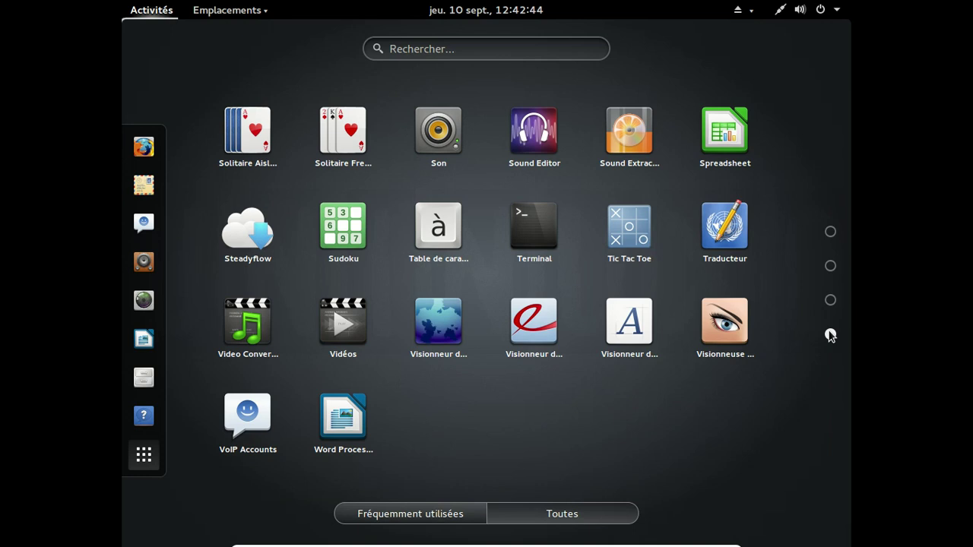
{"action": "left_click", "coordinate": [249, 256]}
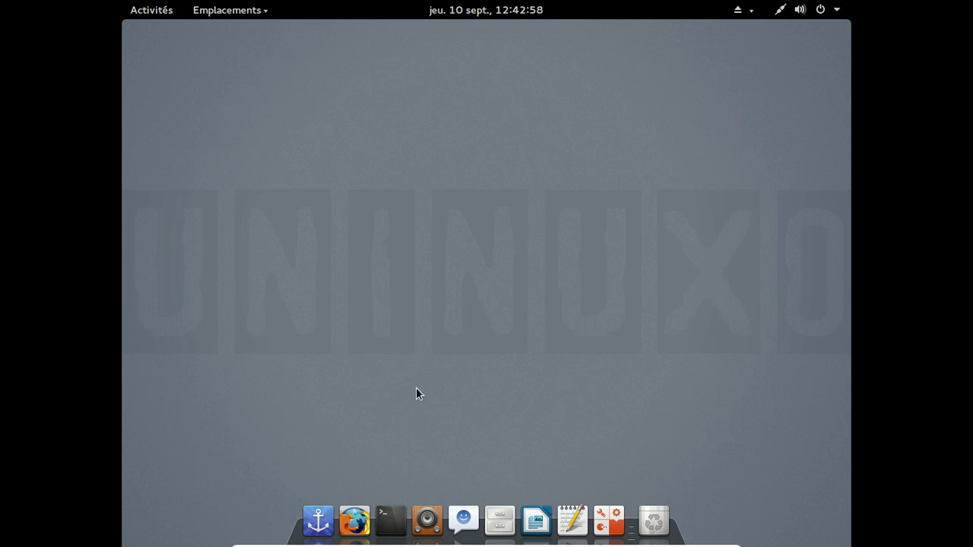
Switch to Firefox and retry loading the luninuxos.sf.net page
{"action": "left_click", "coordinate": [152, 11]}
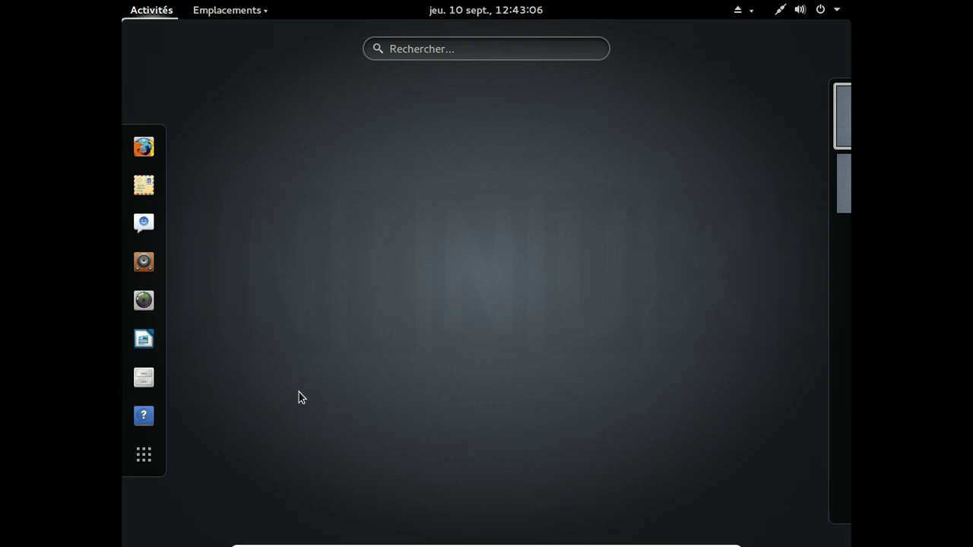
{"action": "left_click", "coordinate": [360, 384]}
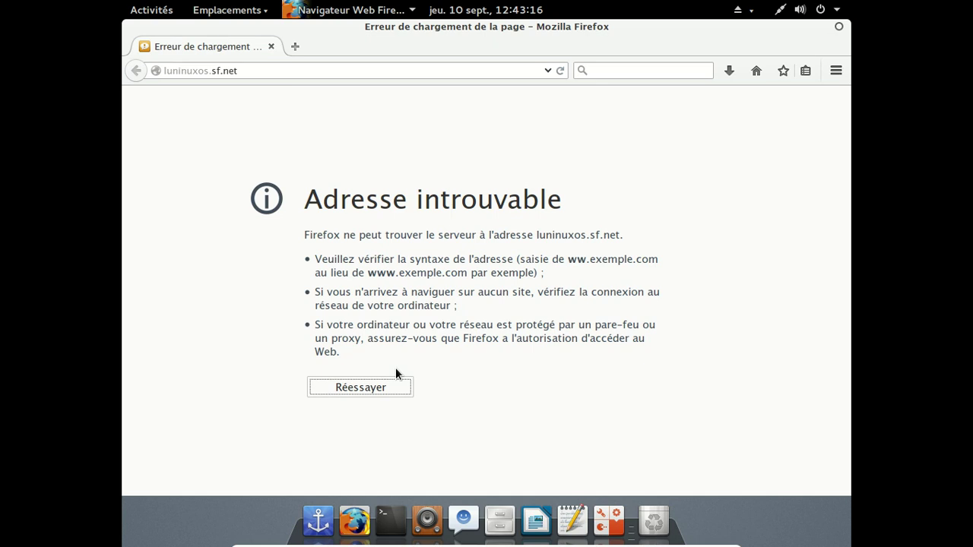
Restart the wired connection by switching it off and on in the network settings, and close the settings
{"action": "left_click", "coordinate": [837, 11]}
{"action": "left_click", "coordinate": [680, 111]}
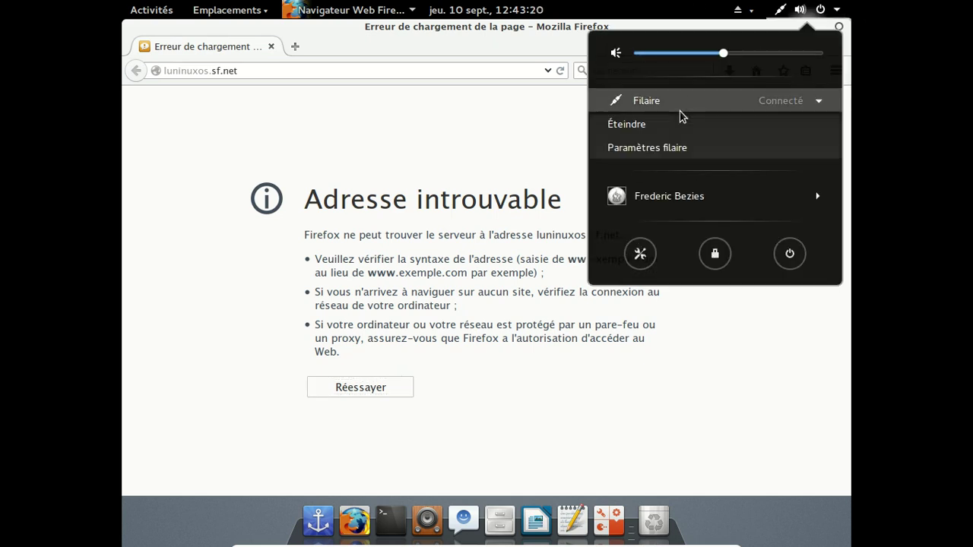
{"action": "left_click", "coordinate": [674, 145]}
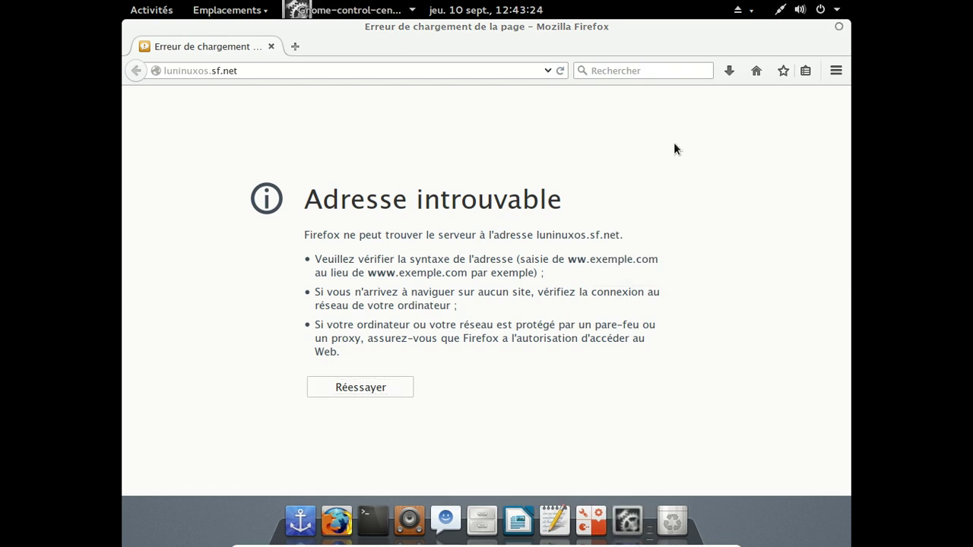
{"action": "left_click", "coordinate": [701, 92]}
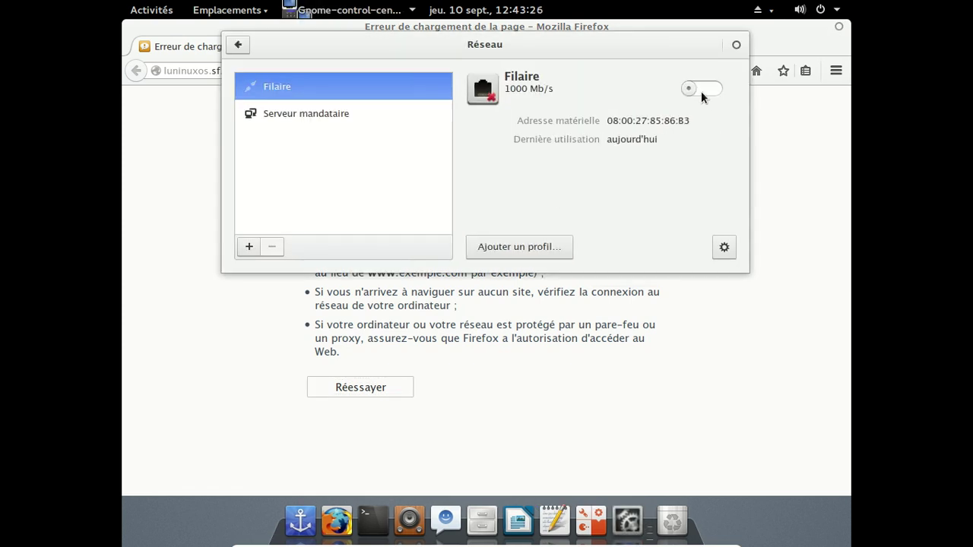
{"action": "left_click", "coordinate": [710, 89]}
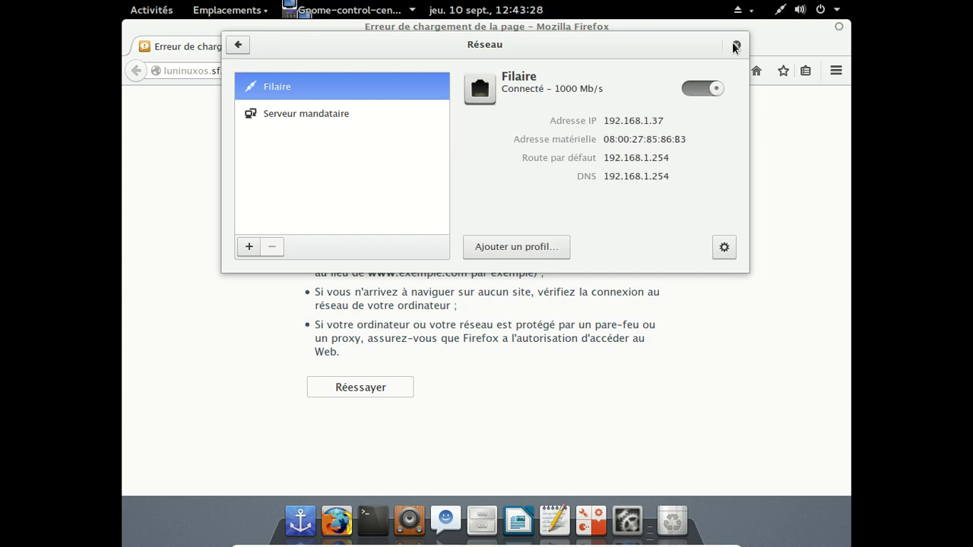
{"action": "left_click", "coordinate": [734, 44]}
Reload the LuninuxOS website and look through its home page down to the copyright footer
{"action": "left_click", "coordinate": [560, 70]}
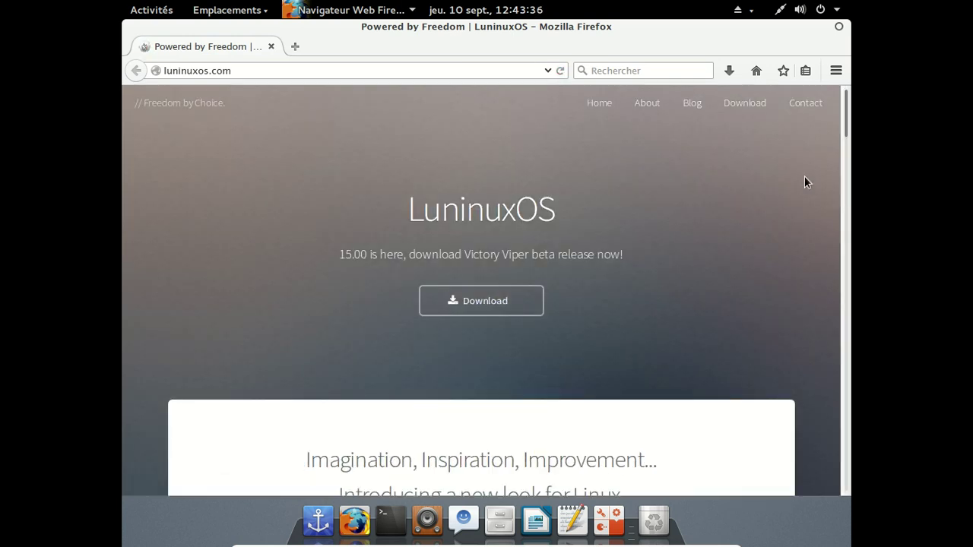
{"action": "left_click_drag", "start_coordinate": [847, 114], "coordinate": [842, 389]}
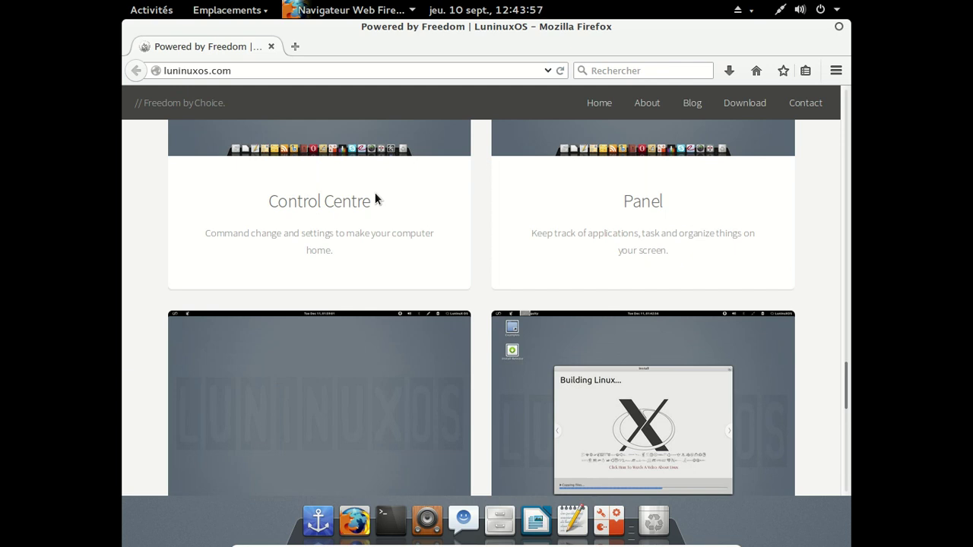
{"action": "left_click_drag", "start_coordinate": [846, 377], "coordinate": [838, 497]}
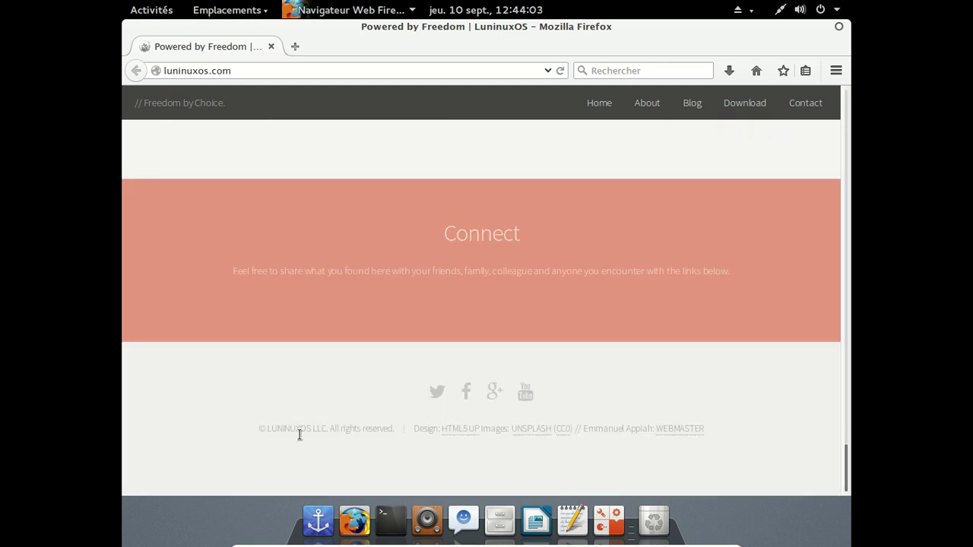
Search the web for "LLC" in a new browser tab and open the Wikipedia article on limited liability companies
{"action": "left_click", "coordinate": [296, 46]}
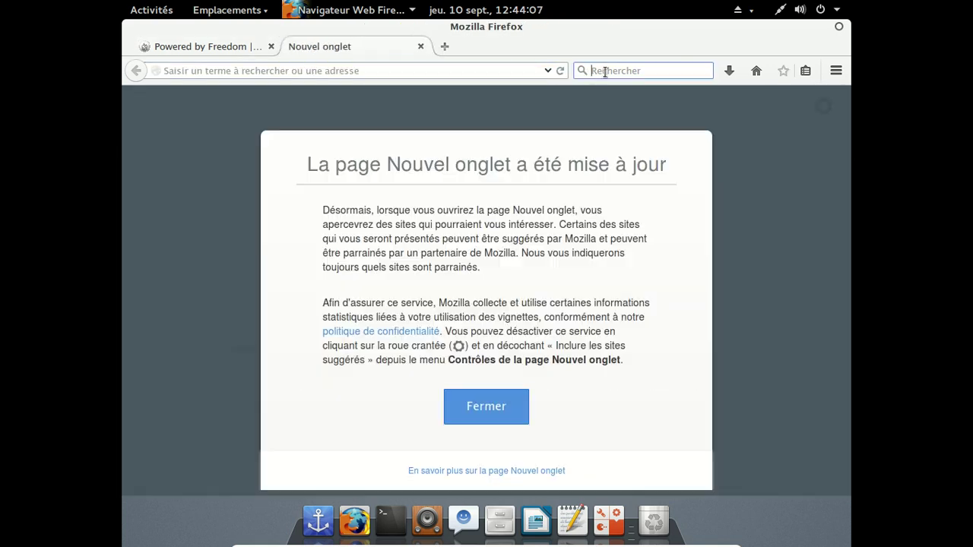
{"action": "type", "text": "LLC"}
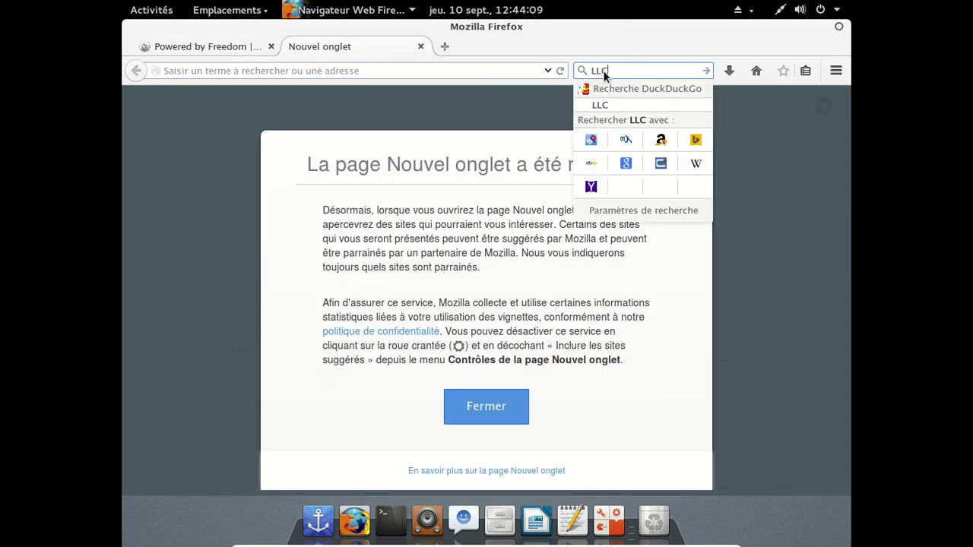
{"action": "key", "text": "Return"}
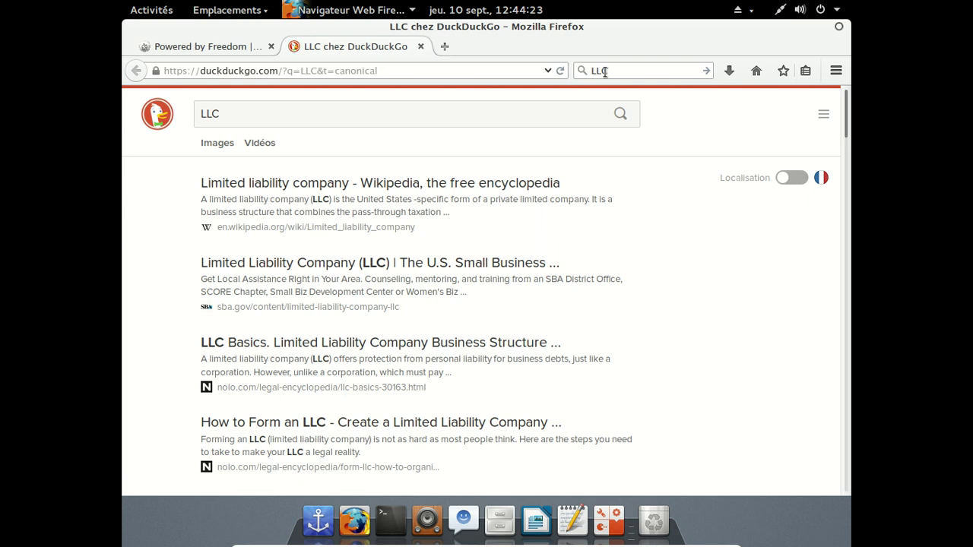
{"action": "left_click", "coordinate": [445, 184]}
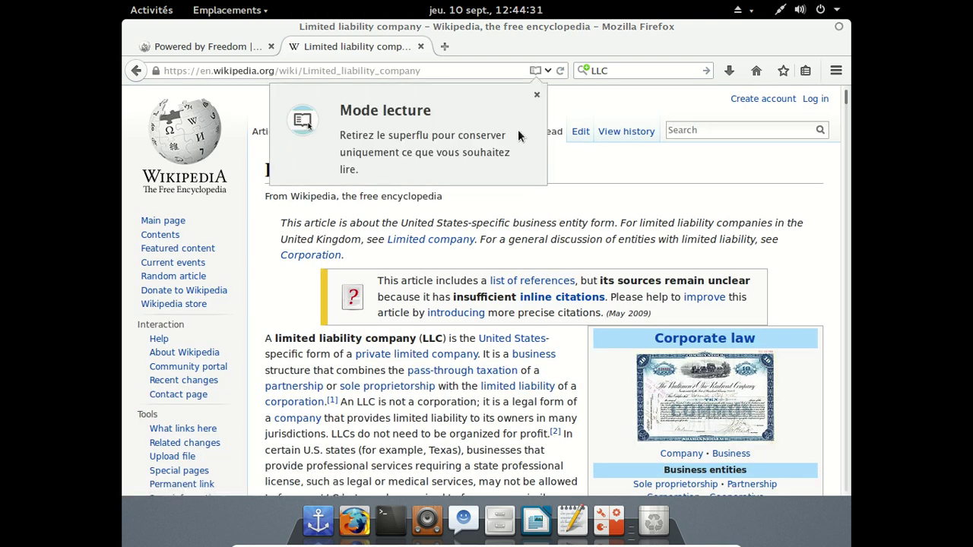
Dismiss the reading-mode hint, look through the introduction of the limited liability company article, and close its tab
{"action": "left_click", "coordinate": [593, 217]}
{"action": "scroll", "coordinate": [597, 217], "scroll_direction": "down", "scroll_amount": 3}
{"action": "scroll", "coordinate": [597, 220], "scroll_direction": "down", "scroll_amount": 3}
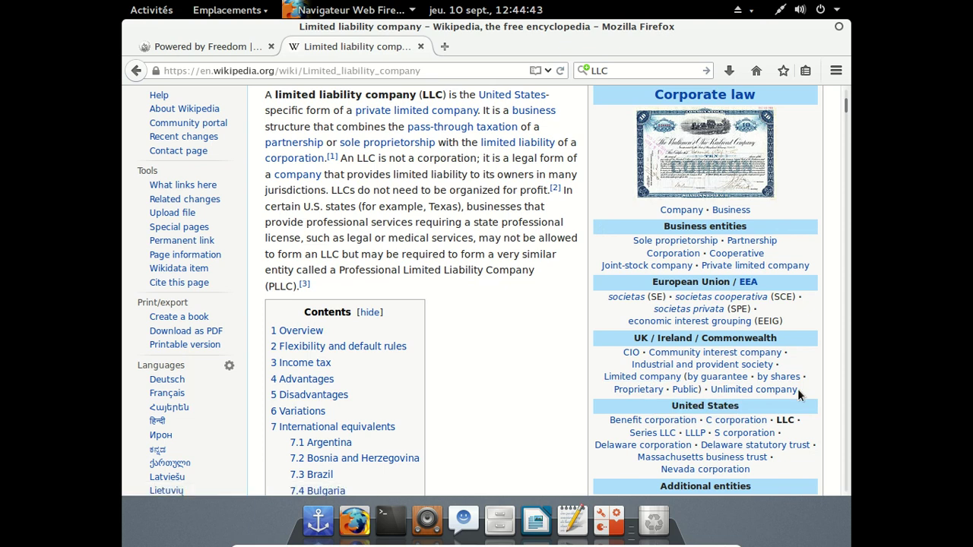
{"action": "left_click", "coordinate": [420, 50]}
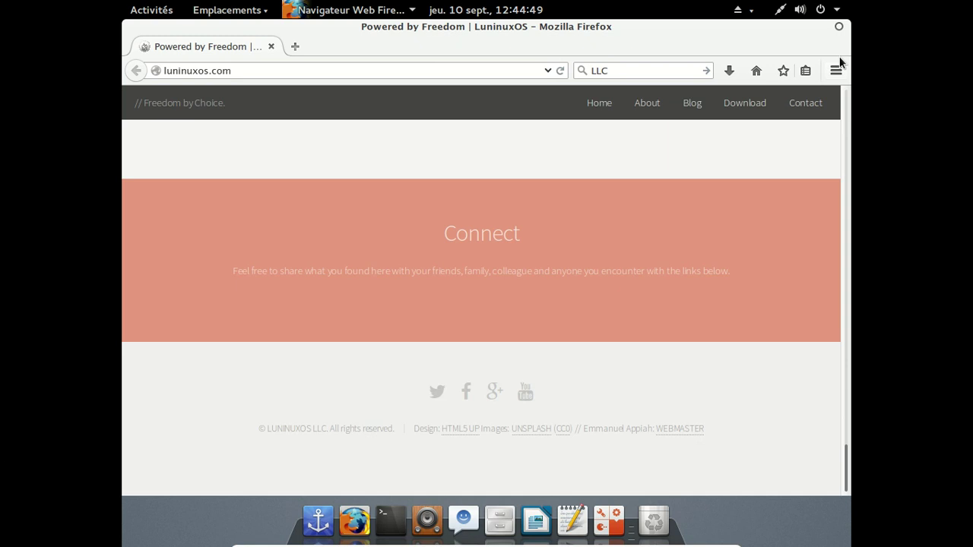
Take the LuninuxOS virtual machine out of full-screen mode
{"action": "left_click", "coordinate": [323, 539]}
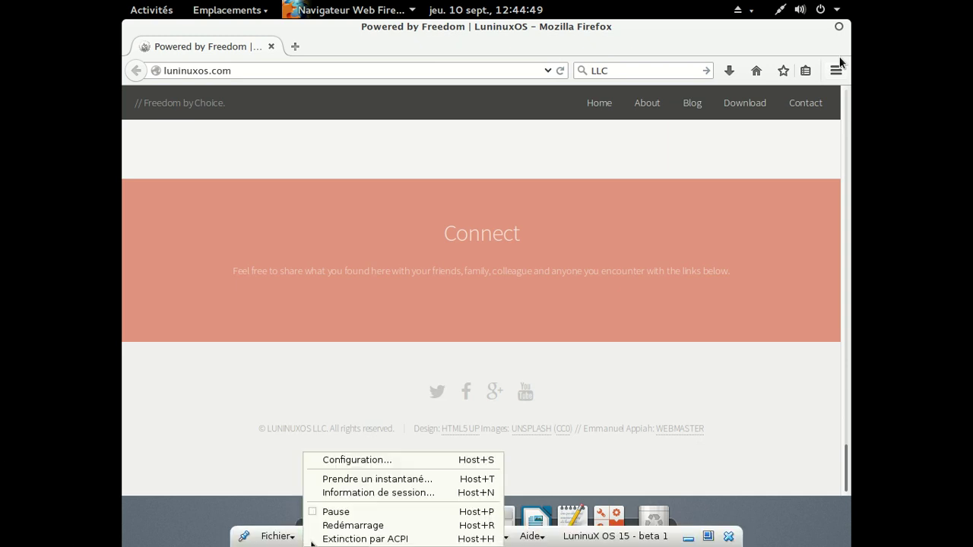
{"action": "left_click", "coordinate": [279, 428]}
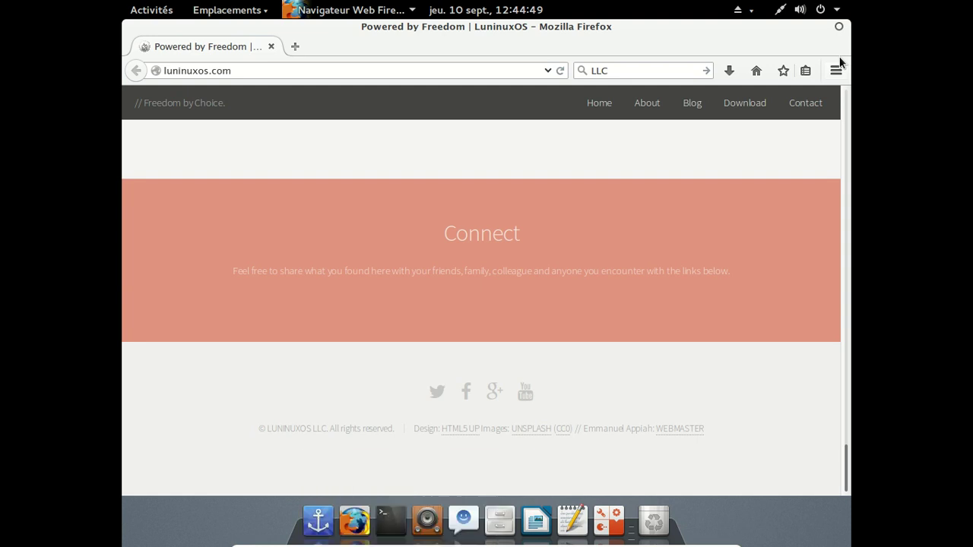
{"action": "left_click", "coordinate": [375, 536]}
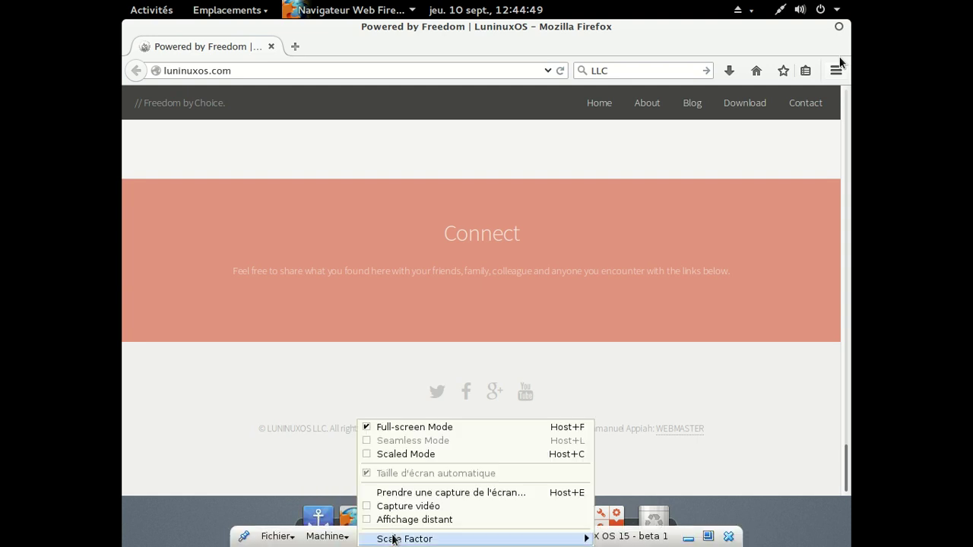
{"action": "left_click", "coordinate": [408, 427]}
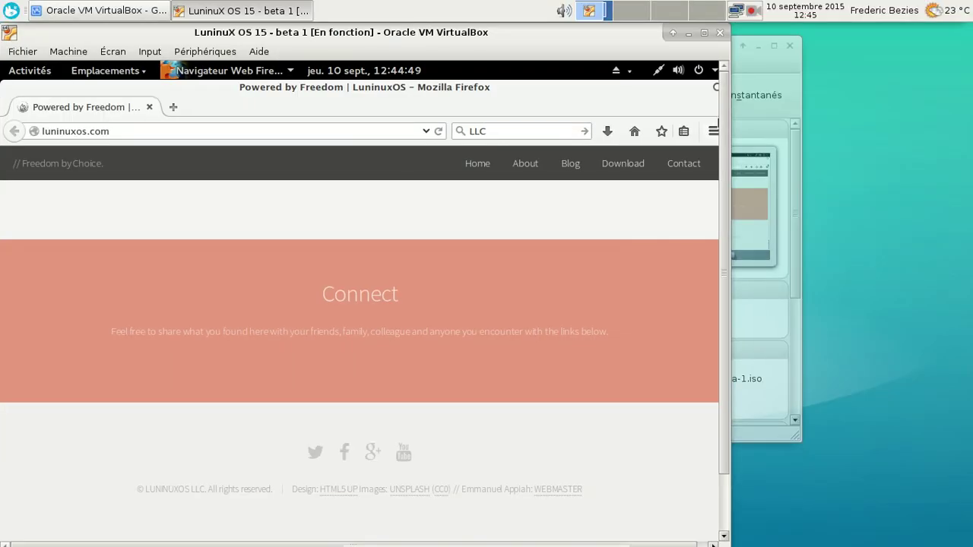
Reset the virtual machine, confirm the restart, and boot the Ubuntu entry in GRUB
{"action": "left_click", "coordinate": [69, 53]}
{"action": "left_click", "coordinate": [96, 133]}
{"action": "left_click", "coordinate": [389, 365]}
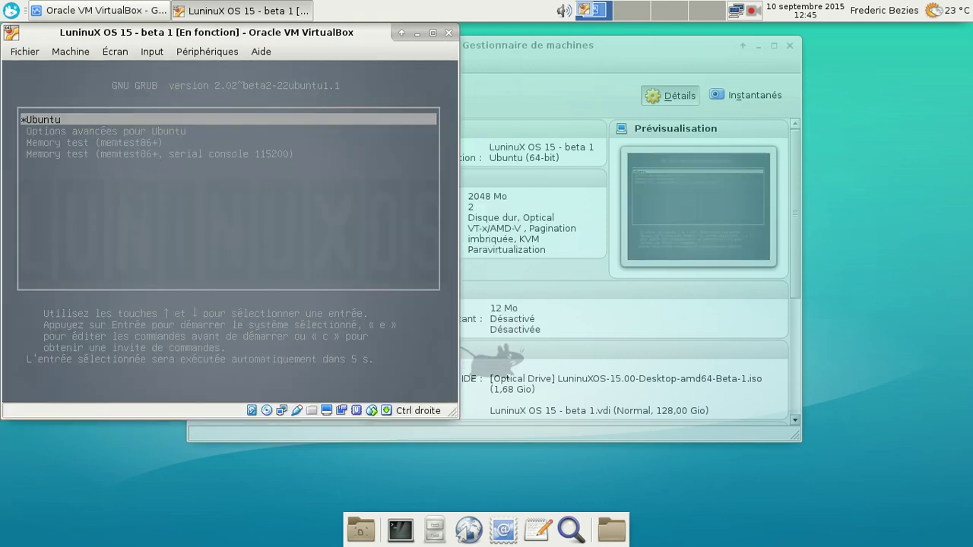
{"action": "key", "text": "Return"}
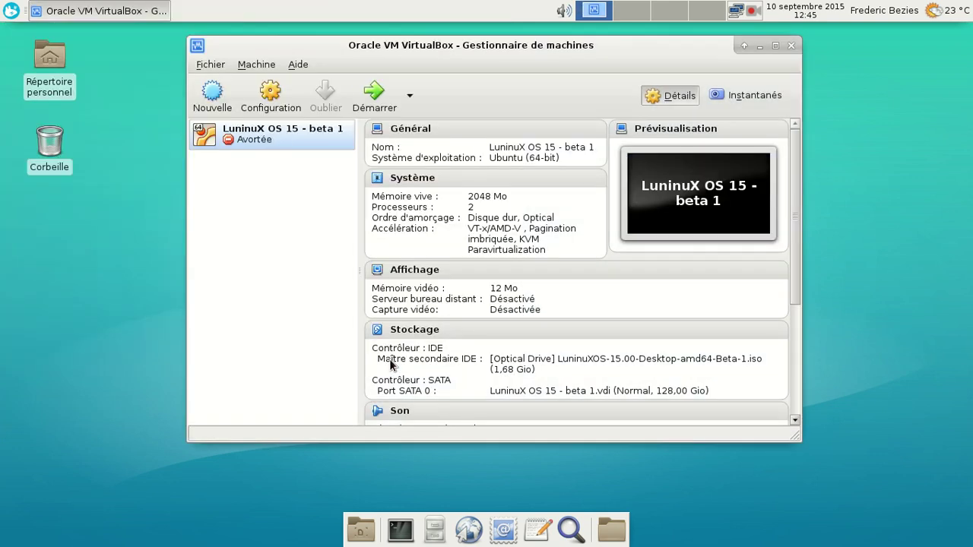
Start the LuninuX OS 15 - beta 1 machine from the VirtualBox manager and log in with the account password
{"action": "left_click", "coordinate": [373, 91]}
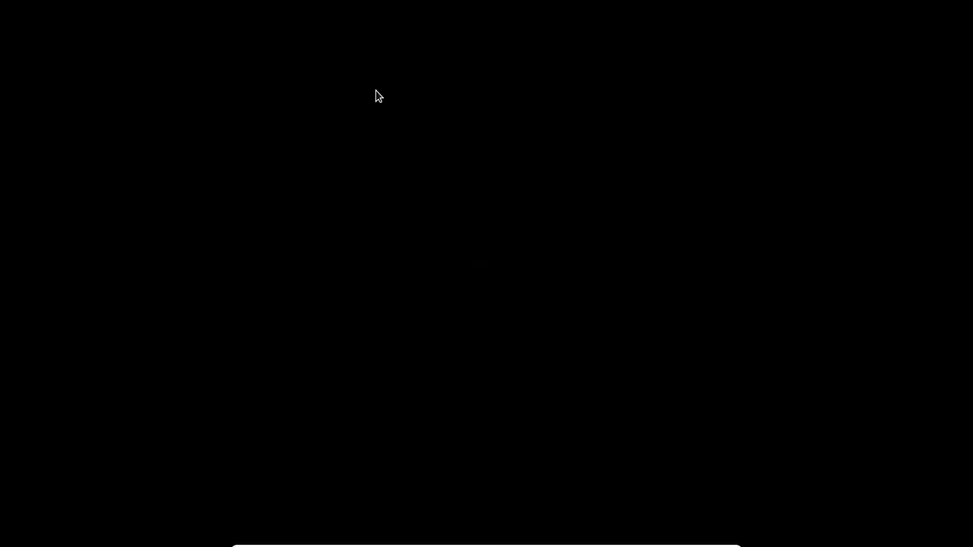
{"action": "key", "text": "Return"}
{"action": "key", "text": "Return"}
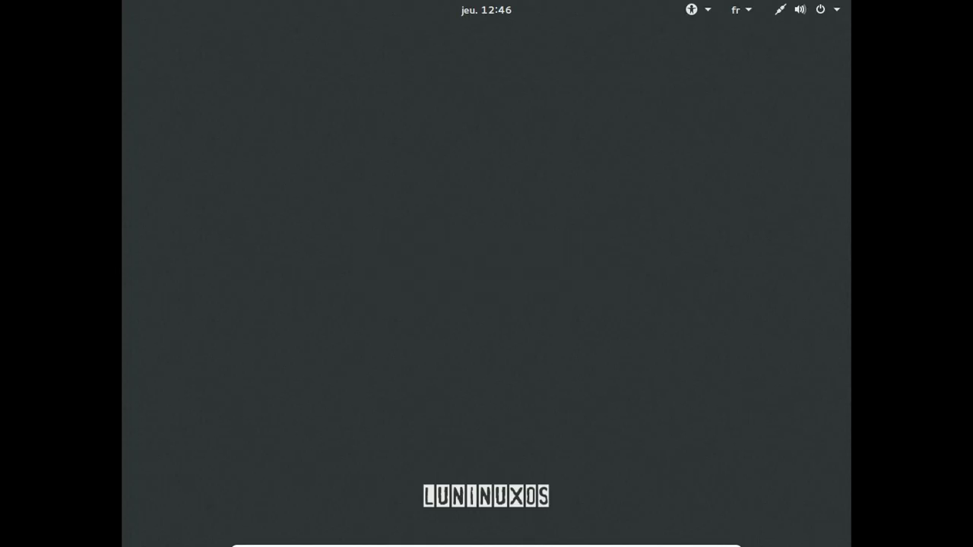
{"action": "type", "text": "********"}
{"action": "key", "text": "Return"}
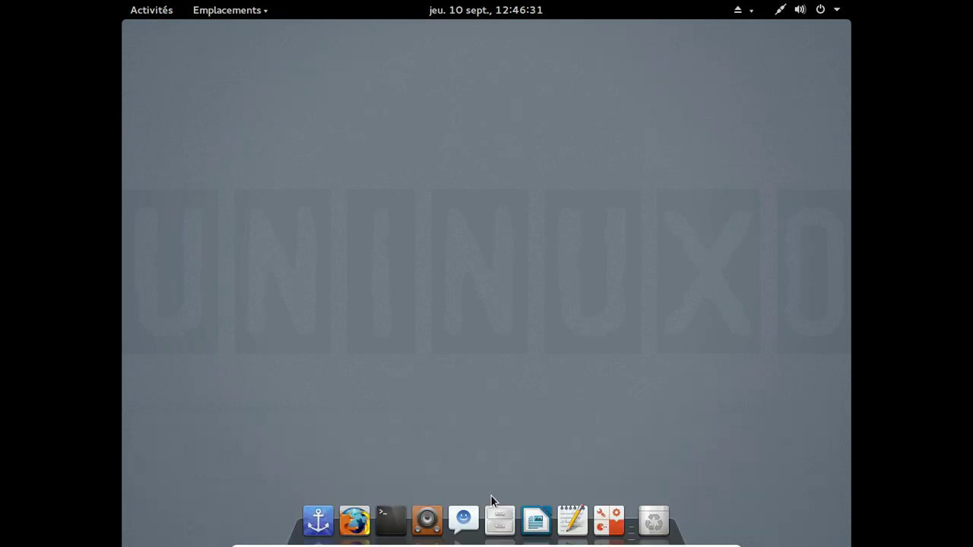
Look into the Pictures and Vidéos folders of the home directory in the file manager, and close it
{"action": "left_click", "coordinate": [499, 518]}
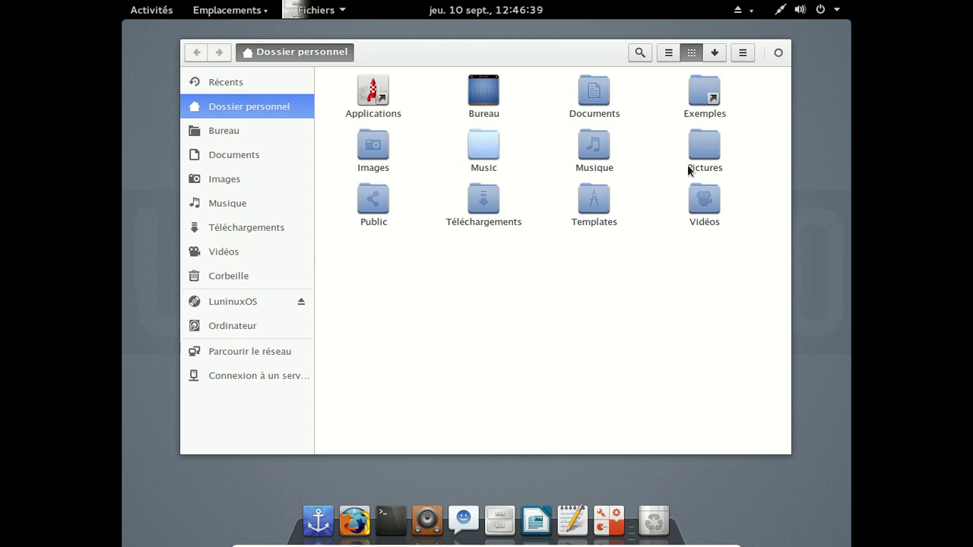
{"action": "double_click", "coordinate": [689, 152]}
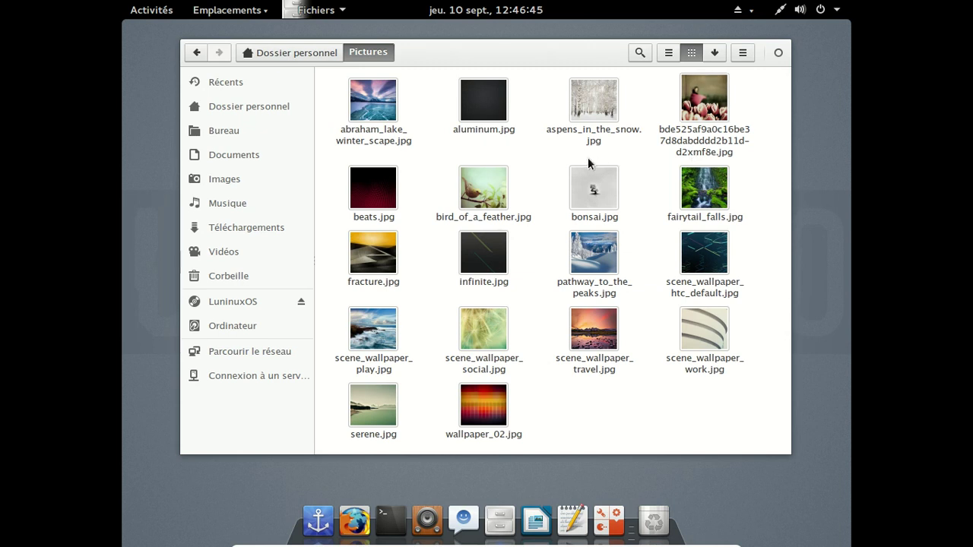
{"action": "left_click", "coordinate": [191, 58]}
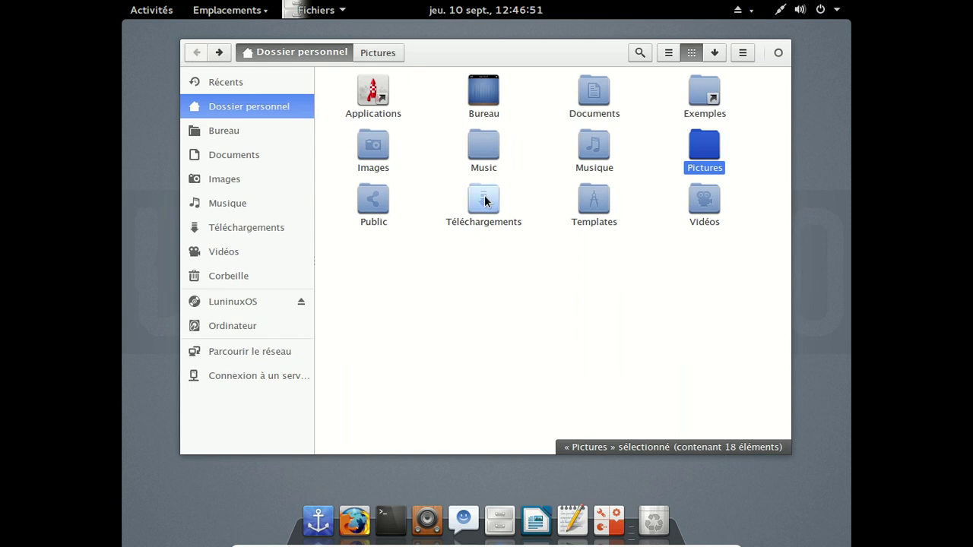
{"action": "double_click", "coordinate": [710, 202]}
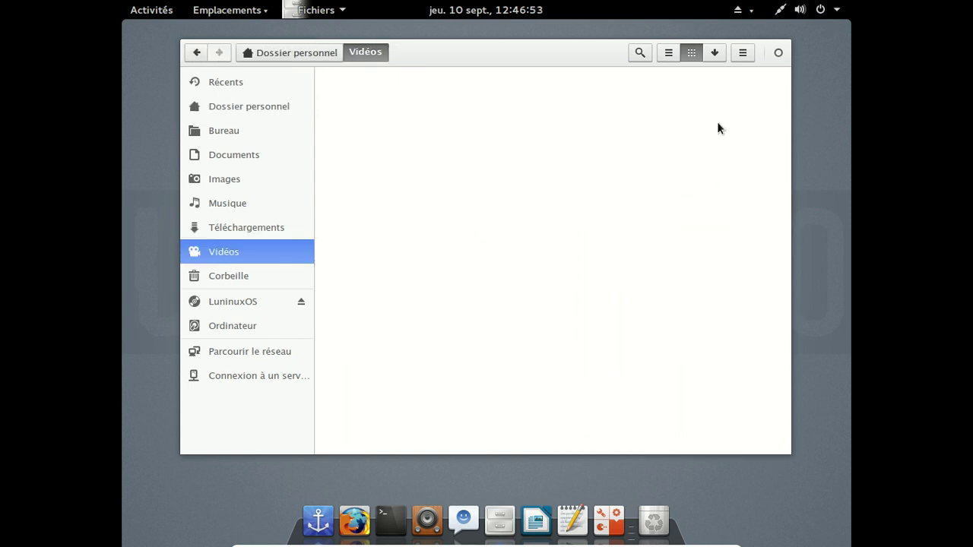
{"action": "left_click", "coordinate": [777, 54]}
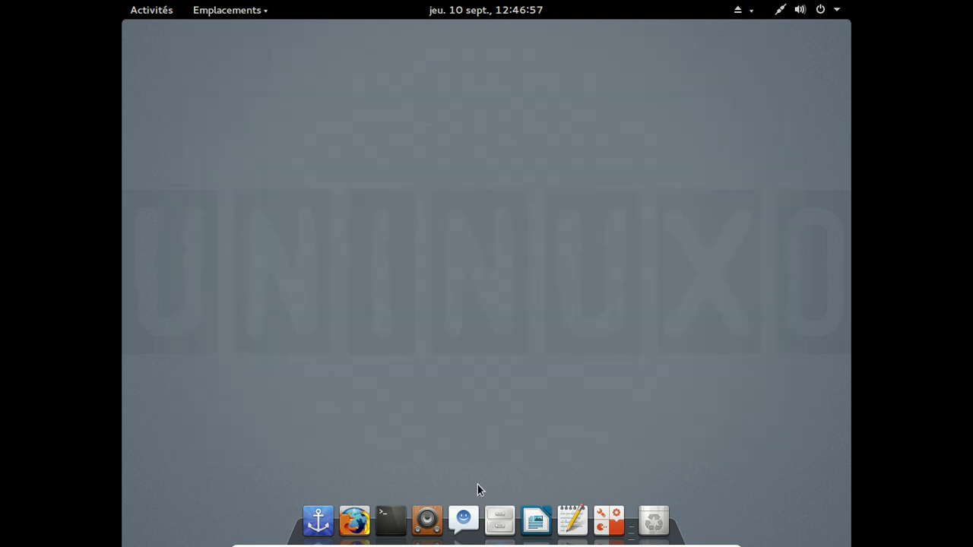
Open the LibreOffice Writer word processor, check its version information, and close it
{"action": "left_click", "coordinate": [538, 520]}
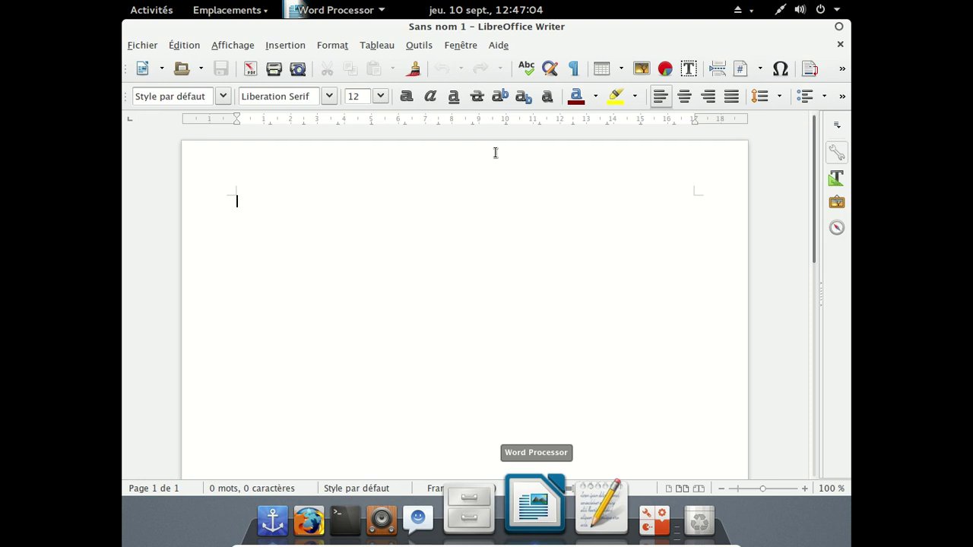
{"action": "left_click", "coordinate": [499, 45]}
{"action": "left_click", "coordinate": [517, 130]}
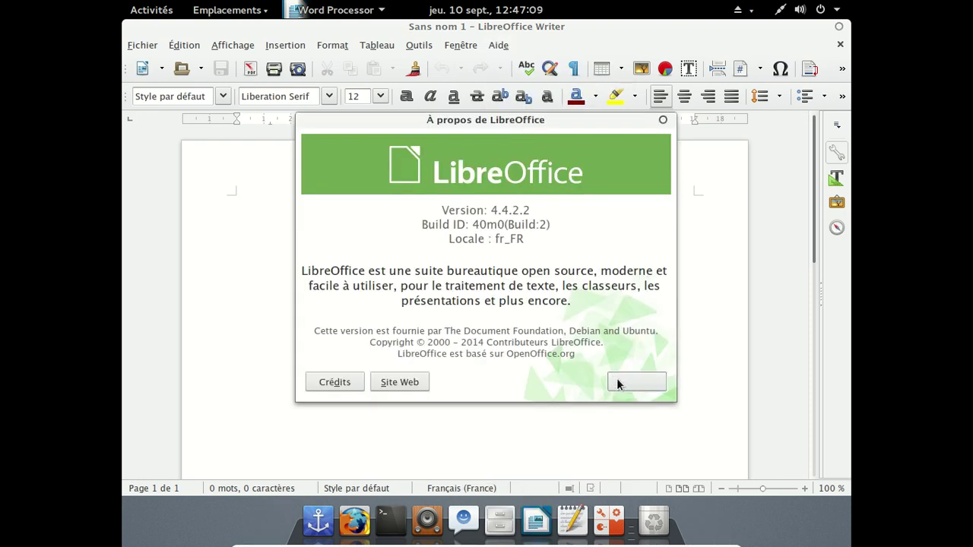
{"action": "left_click", "coordinate": [619, 382]}
{"action": "left_click", "coordinate": [837, 25]}
Open the wired network settings, switch the connection off and back on, and close the settings
{"action": "left_click", "coordinate": [821, 9]}
{"action": "left_click", "coordinate": [679, 111]}
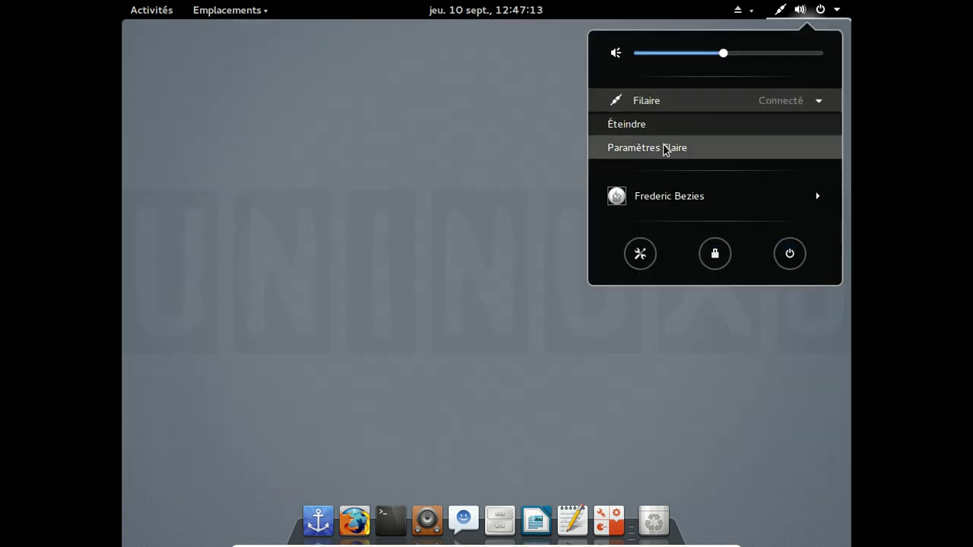
{"action": "left_click", "coordinate": [663, 144]}
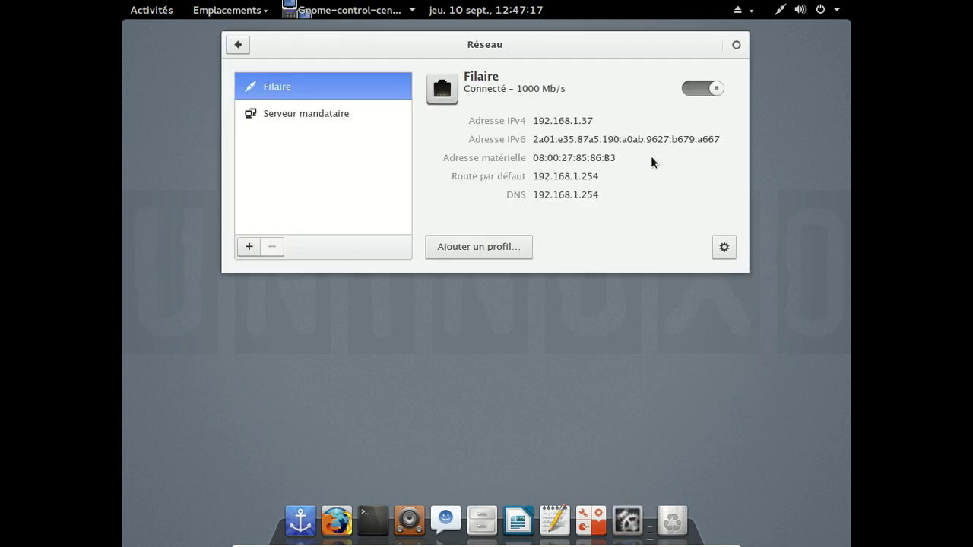
{"action": "left_click", "coordinate": [689, 88]}
{"action": "left_click", "coordinate": [711, 89]}
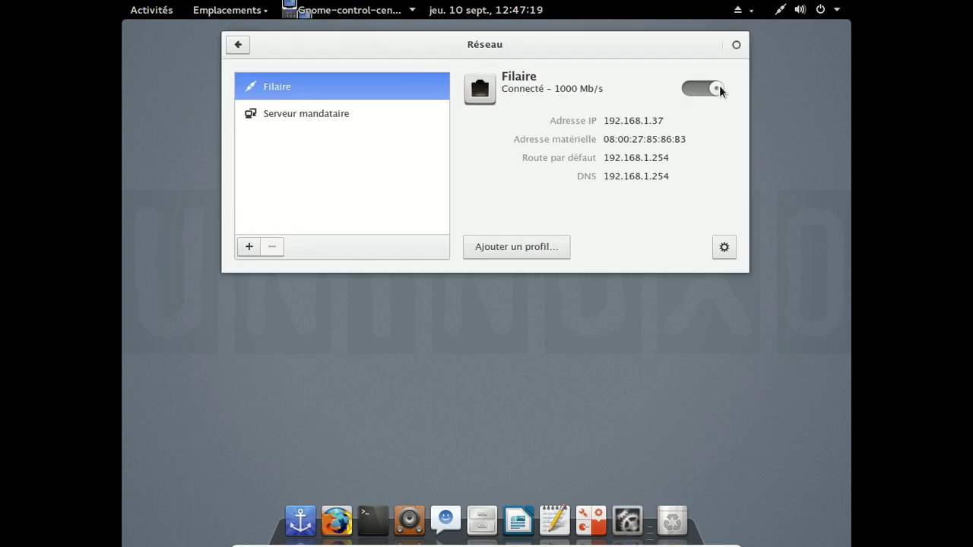
{"action": "left_click", "coordinate": [736, 45]}
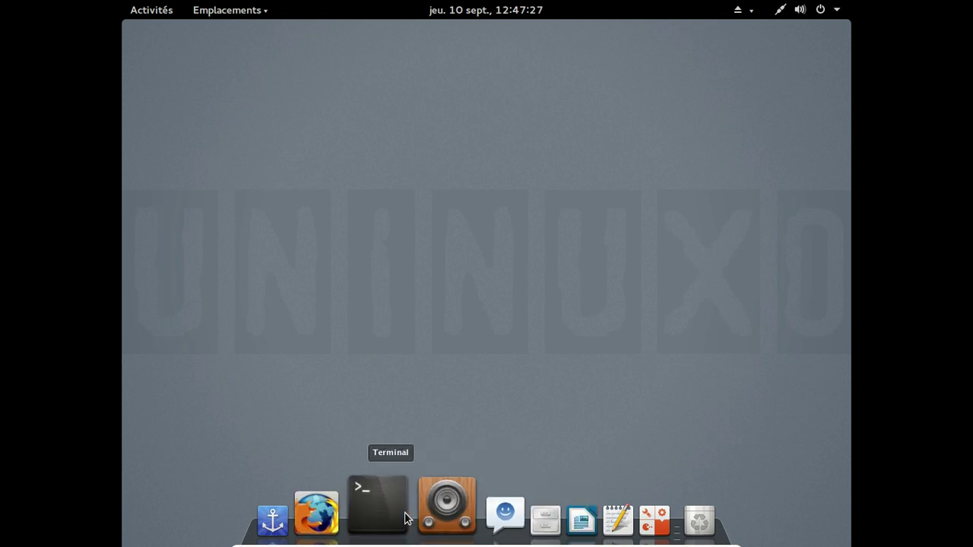
Open a terminal, then report the detected software problem, authenticating with the account password and continuing with sending the crash report
{"action": "left_click", "coordinate": [405, 519]}
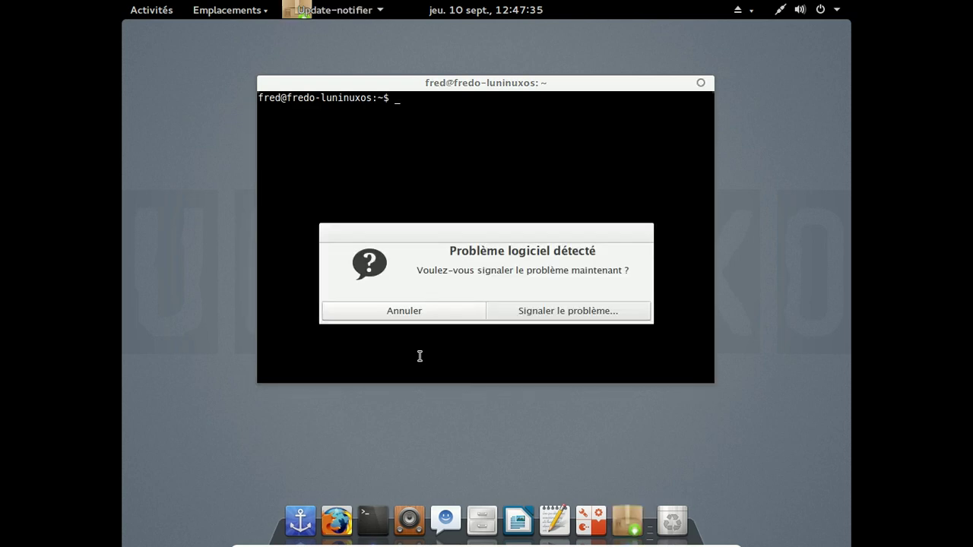
{"action": "left_click", "coordinate": [497, 312]}
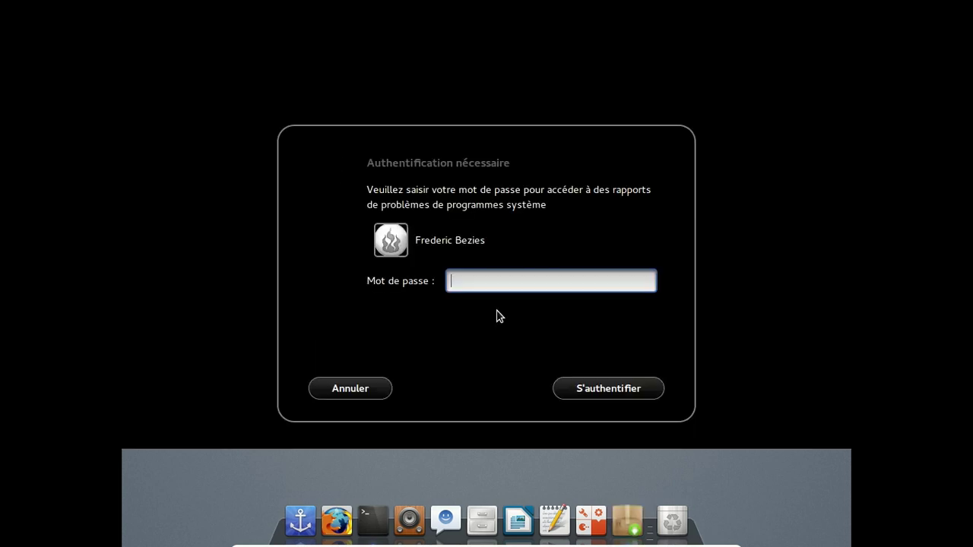
{"action": "type", "text": "********"}
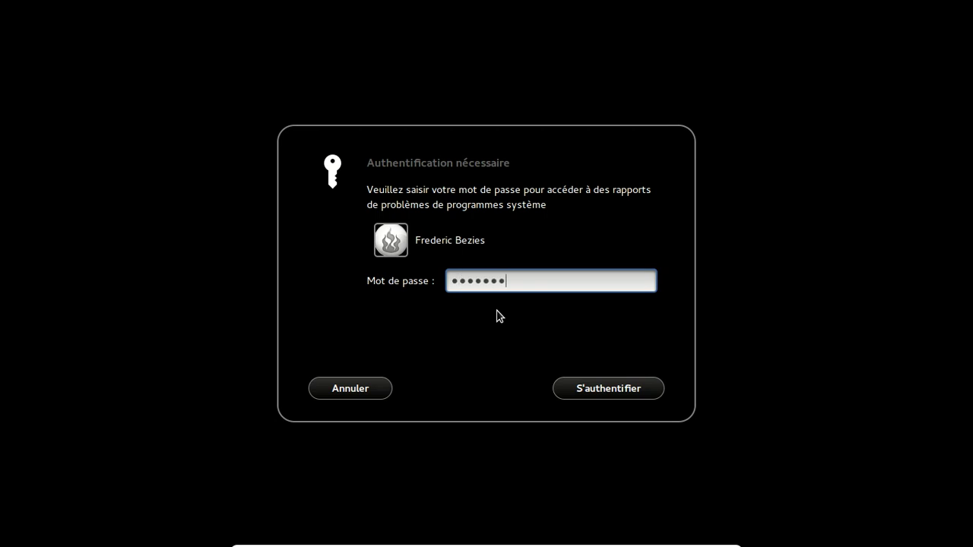
{"action": "key", "text": "Return"}
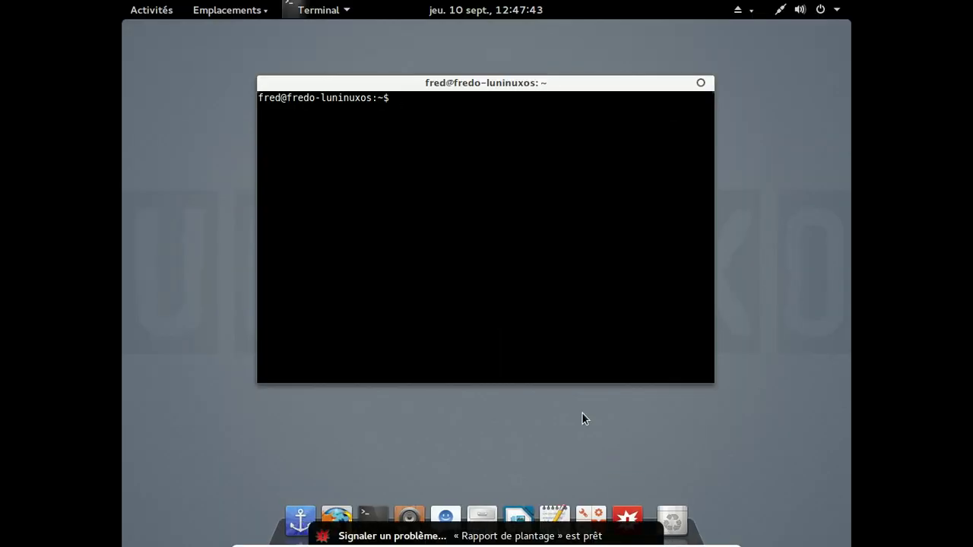
{"action": "left_click", "coordinate": [623, 515]}
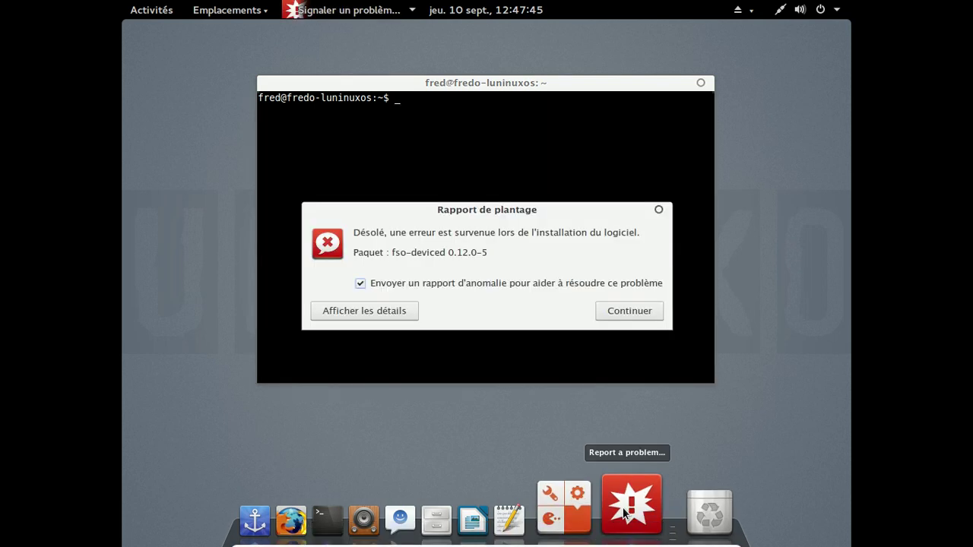
{"action": "left_click", "coordinate": [610, 308]}
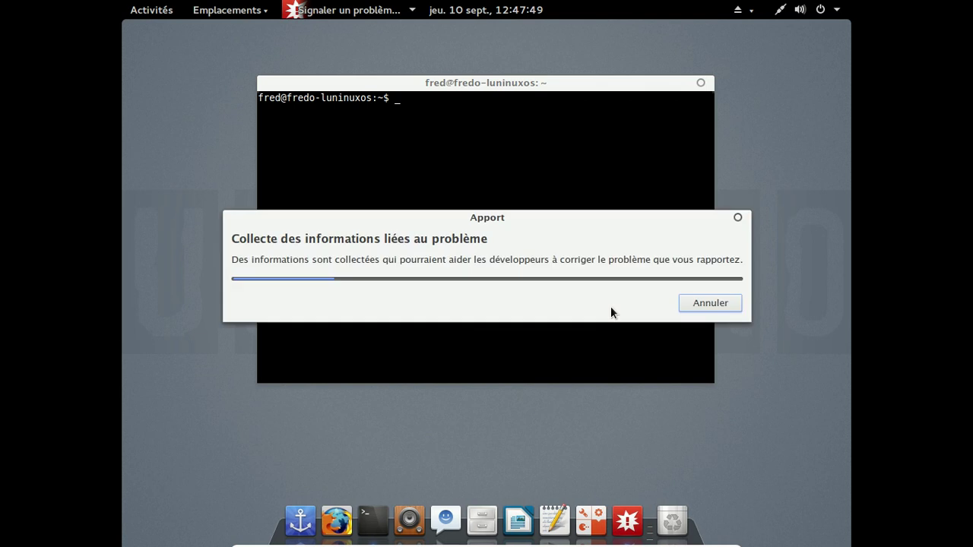
Launch the Synaptic package manager from the terminal with sudo, and close the notice about the fso-deviced problem
{"action": "left_click", "coordinate": [439, 120]}
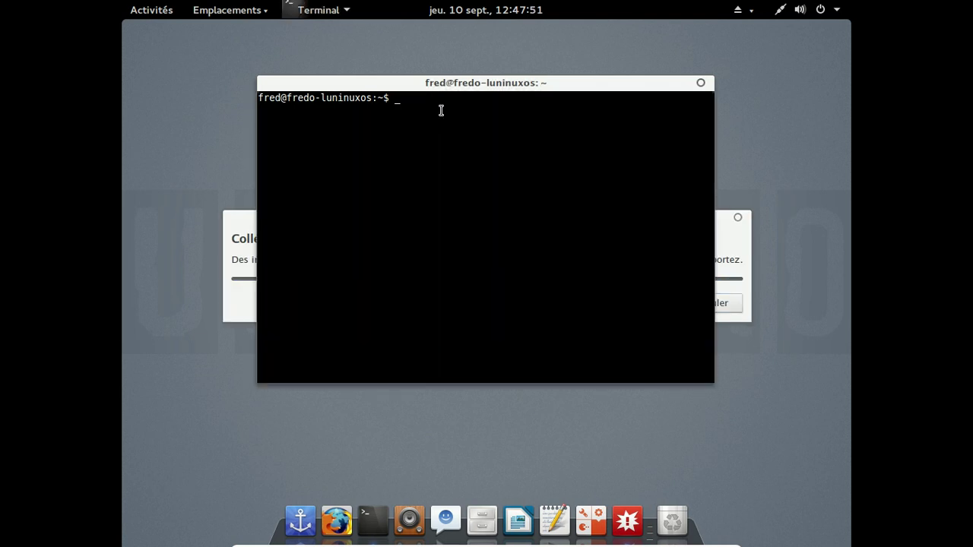
{"action": "type", "text": "sudop"}
{"action": "key", "text": "BackSpace"}
{"action": "type", "text": "synaptic"}
{"action": "key", "text": "BackSpace"}
{"action": "key", "text": "Return"}
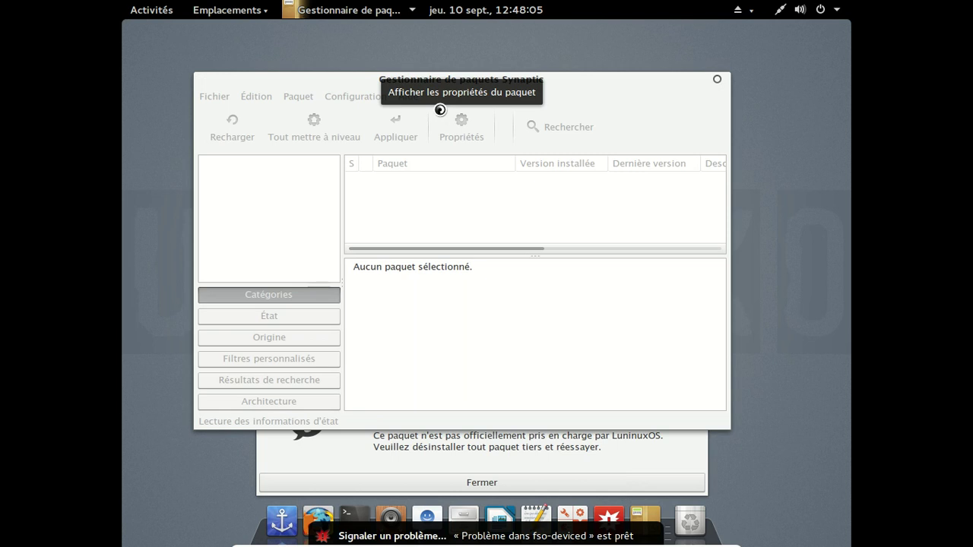
{"action": "left_click", "coordinate": [520, 455]}
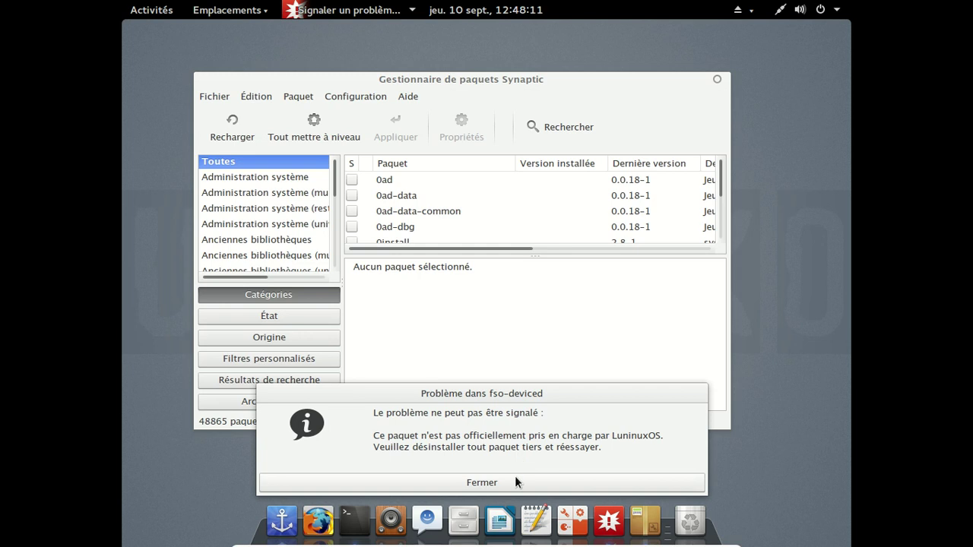
{"action": "left_click", "coordinate": [514, 479]}
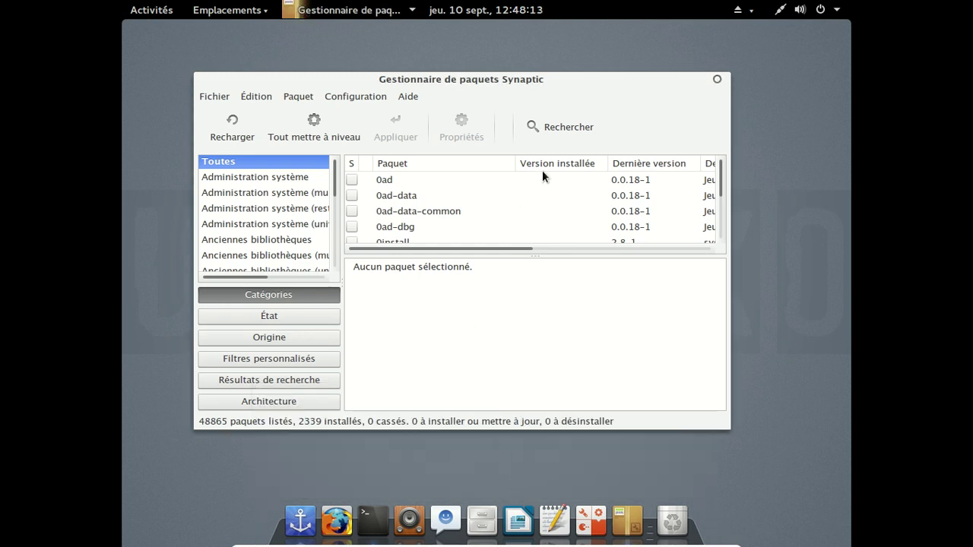
Search the packages by description and name for "gst" and look through the resulting package list
{"action": "left_click", "coordinate": [561, 130]}
{"action": "type", "text": "gst"}
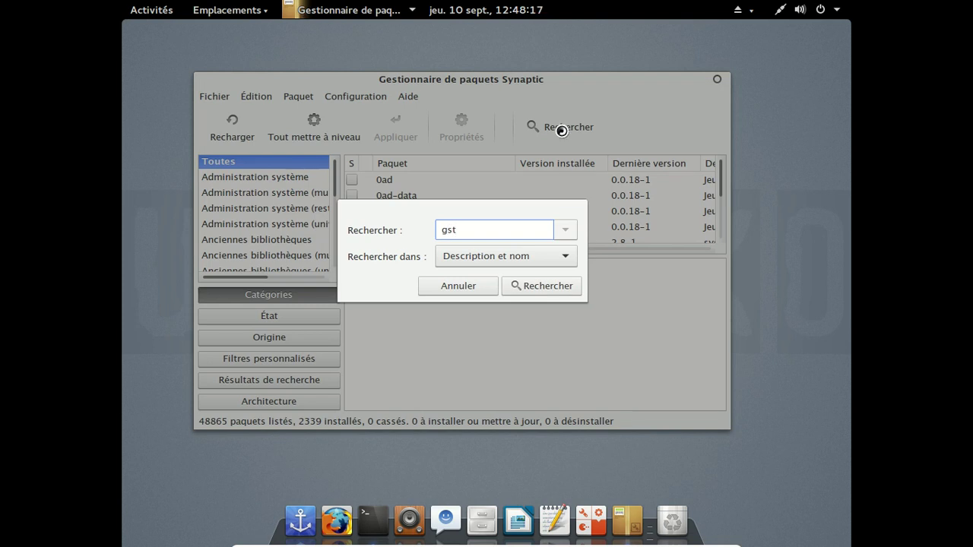
{"action": "key", "text": "Return"}
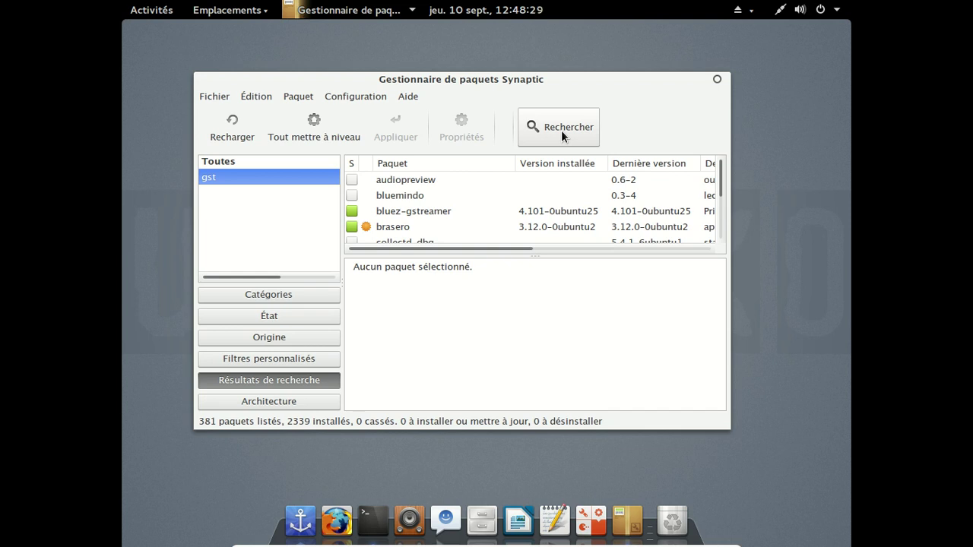
{"action": "left_click", "coordinate": [721, 190]}
{"action": "scroll", "coordinate": [519, 213], "scroll_direction": "up", "scroll_amount": 1}
{"action": "scroll", "coordinate": [519, 213], "scroll_direction": "down", "scroll_amount": 1}
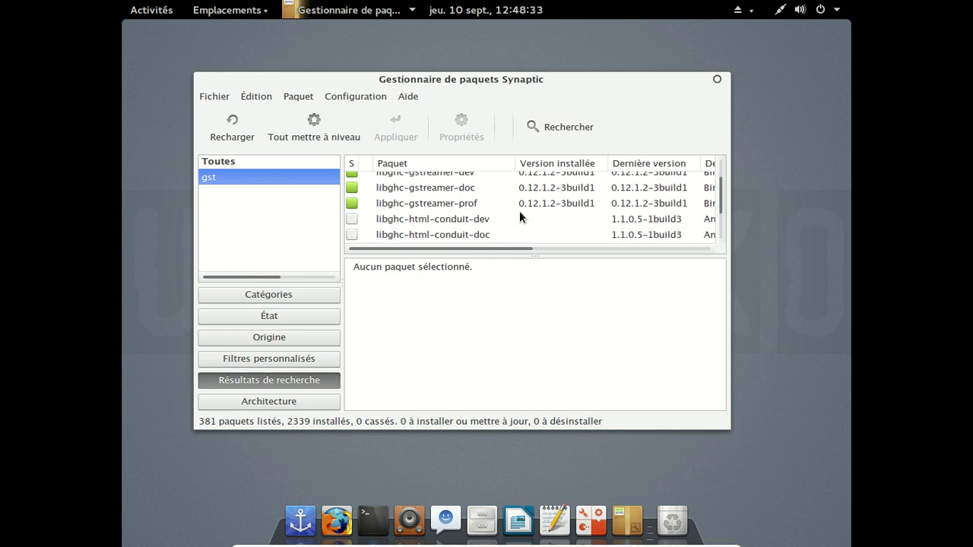
Examine the gstreamer1.0 and gstreamer0.10 packages in the "gst" results, checking which plugins are installed and in which versions
{"action": "scroll", "coordinate": [520, 213], "scroll_direction": "up", "scroll_amount": 10}
{"action": "scroll", "coordinate": [520, 213], "scroll_direction": "up", "scroll_amount": 10}
{"action": "scroll", "coordinate": [520, 213], "scroll_direction": "up", "scroll_amount": 10}
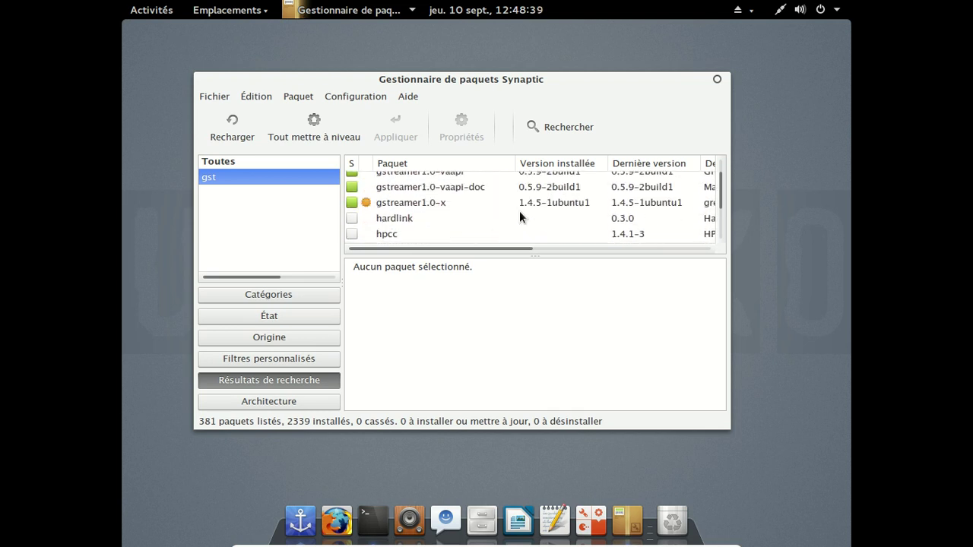
{"action": "scroll", "coordinate": [520, 216], "scroll_direction": "up", "scroll_amount": 2}
{"action": "scroll", "coordinate": [520, 216], "scroll_direction": "down", "scroll_amount": 1}
{"action": "scroll", "coordinate": [519, 216], "scroll_direction": "up", "scroll_amount": 3}
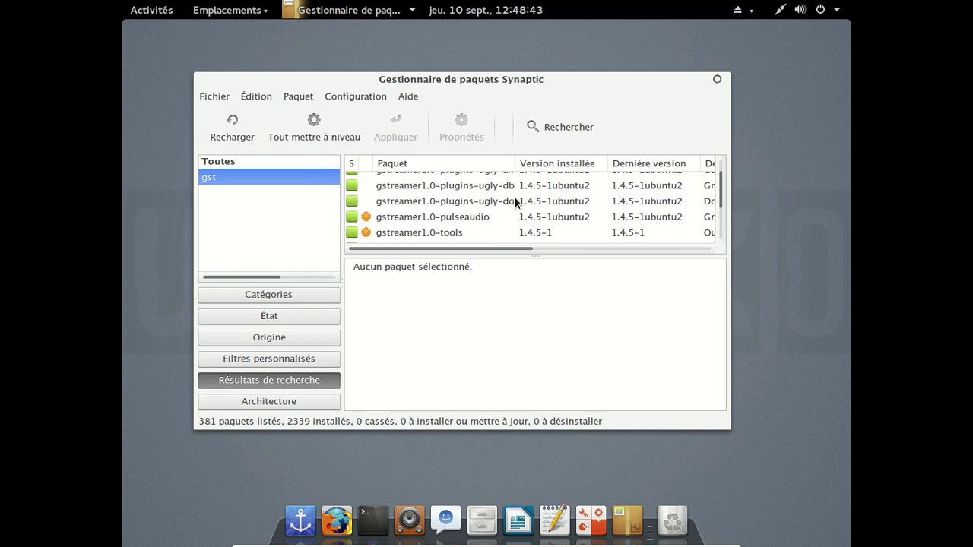
{"action": "scroll", "coordinate": [507, 193], "scroll_direction": "up", "scroll_amount": 1}
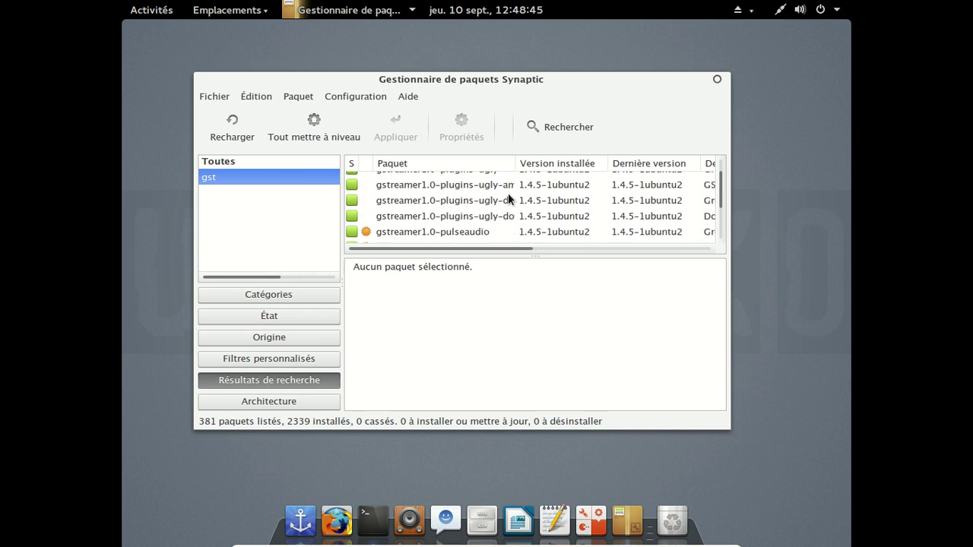
{"action": "scroll", "coordinate": [499, 193], "scroll_direction": "up", "scroll_amount": 1}
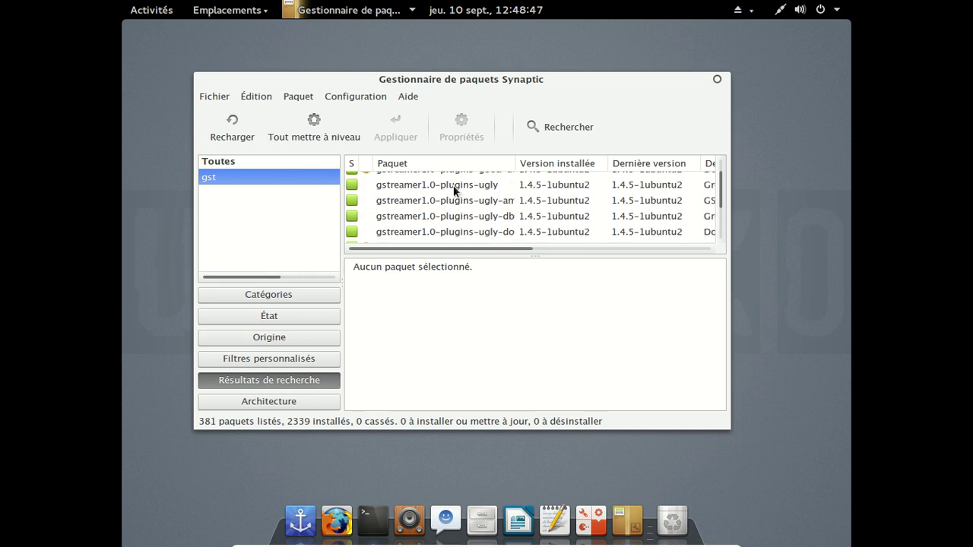
{"action": "scroll", "coordinate": [503, 210], "scroll_direction": "up", "scroll_amount": 4}
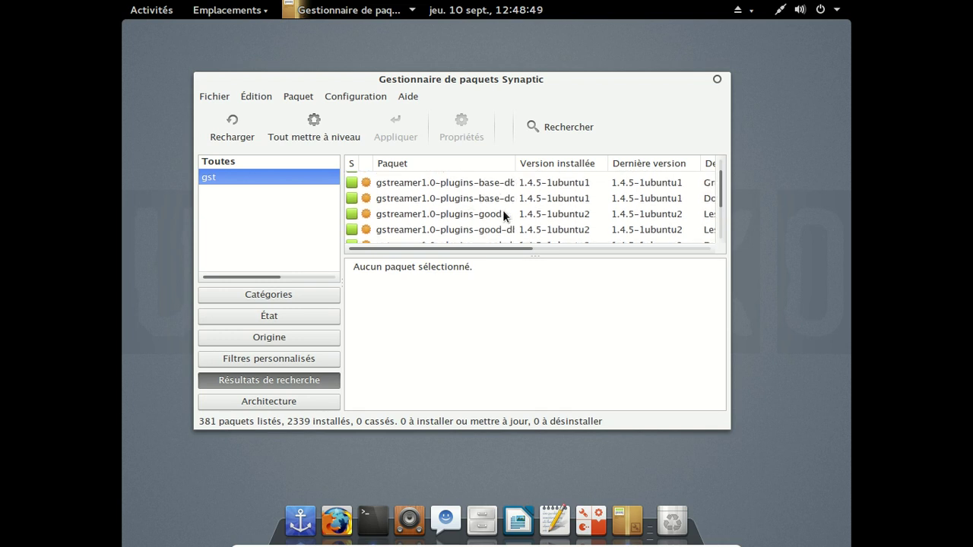
{"action": "scroll", "coordinate": [502, 210], "scroll_direction": "up", "scroll_amount": 3}
{"action": "scroll", "coordinate": [503, 210], "scroll_direction": "up", "scroll_amount": 2}
{"action": "scroll", "coordinate": [503, 210], "scroll_direction": "up", "scroll_amount": 3}
{"action": "scroll", "coordinate": [502, 209], "scroll_direction": "up", "scroll_amount": 20}
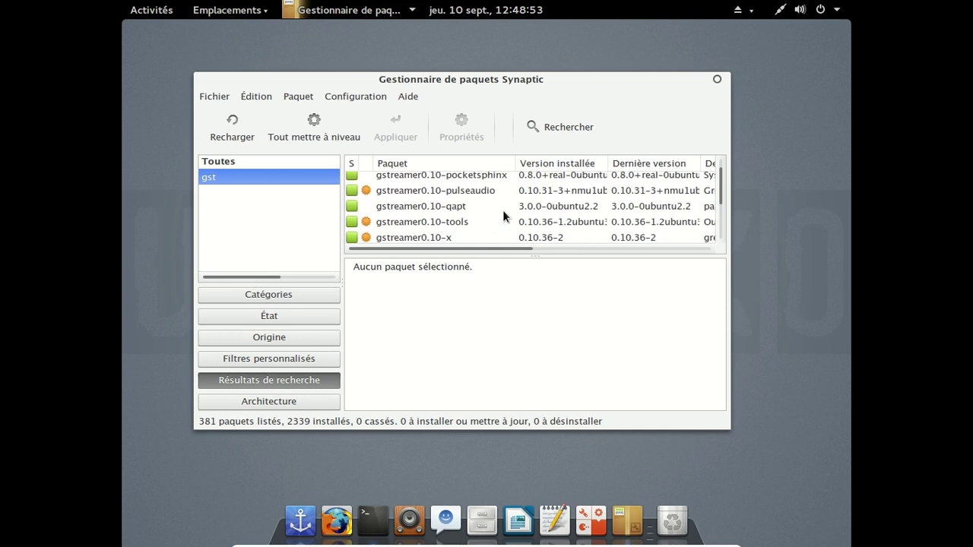
{"action": "scroll", "coordinate": [502, 216], "scroll_direction": "up", "scroll_amount": 2}
{"action": "scroll", "coordinate": [502, 215], "scroll_direction": "up", "scroll_amount": 3}
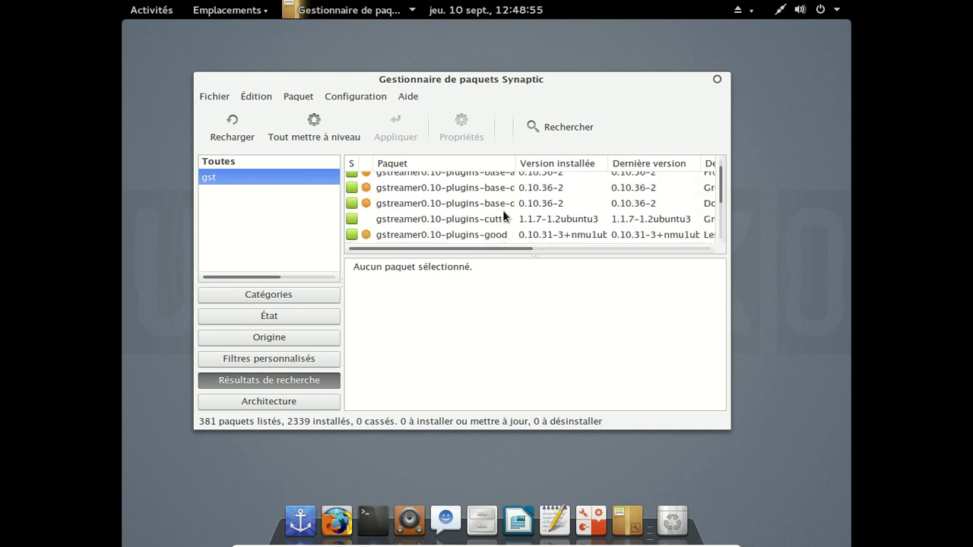
{"action": "scroll", "coordinate": [502, 210], "scroll_direction": "up", "scroll_amount": 3}
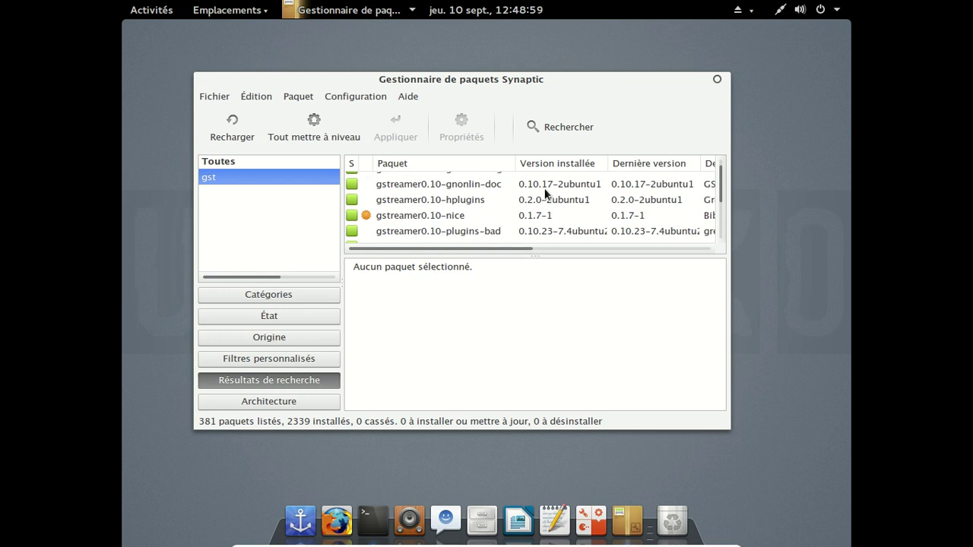
Search the packages by description and name for "fso" and read the description of the fso-deviced package
{"action": "left_click", "coordinate": [582, 129]}
{"action": "type", "text": "fire"}
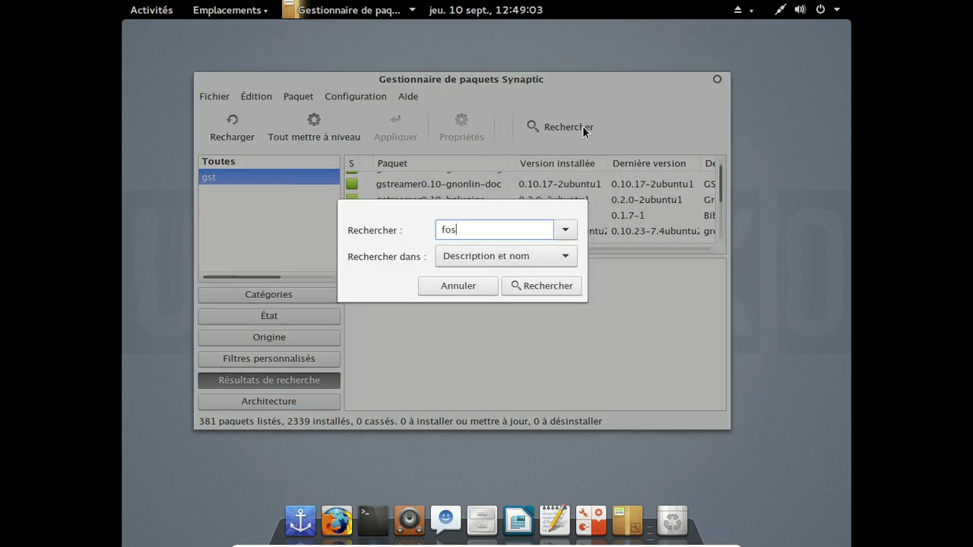
{"action": "key", "text": "Return"}
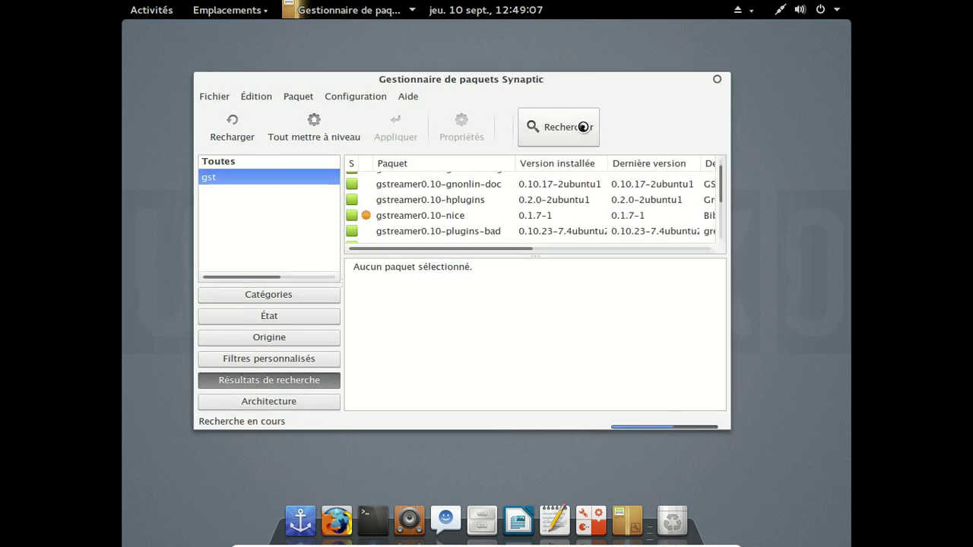
{"action": "scroll", "coordinate": [464, 201], "scroll_direction": "down", "scroll_amount": 2}
{"action": "left_click", "coordinate": [452, 228]}
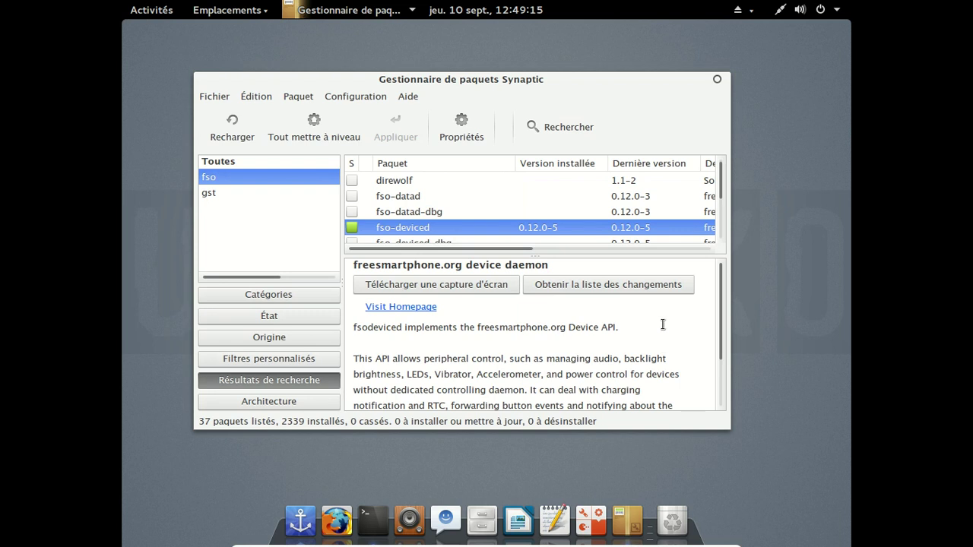
{"action": "scroll", "coordinate": [663, 325], "scroll_direction": "down", "scroll_amount": 3}
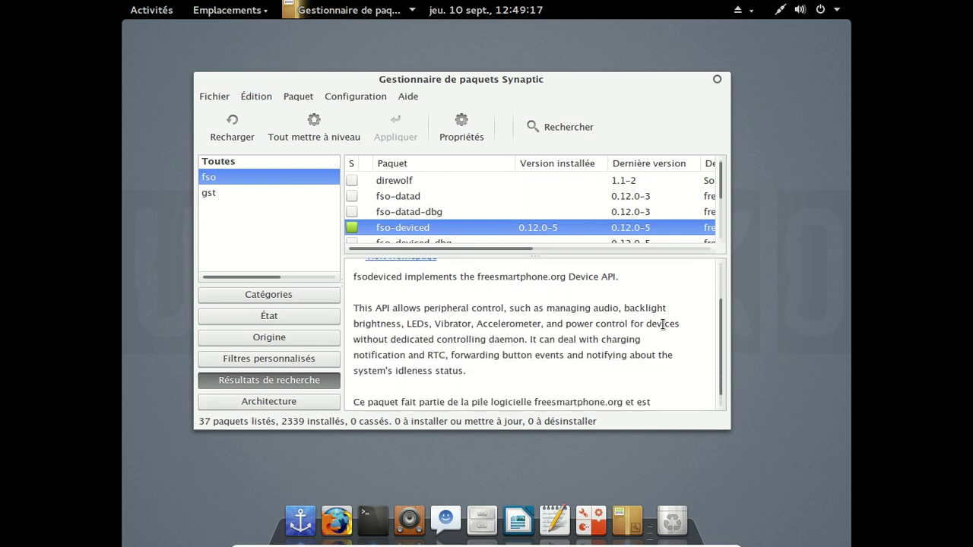
{"action": "scroll", "coordinate": [663, 325], "scroll_direction": "down", "scroll_amount": 1}
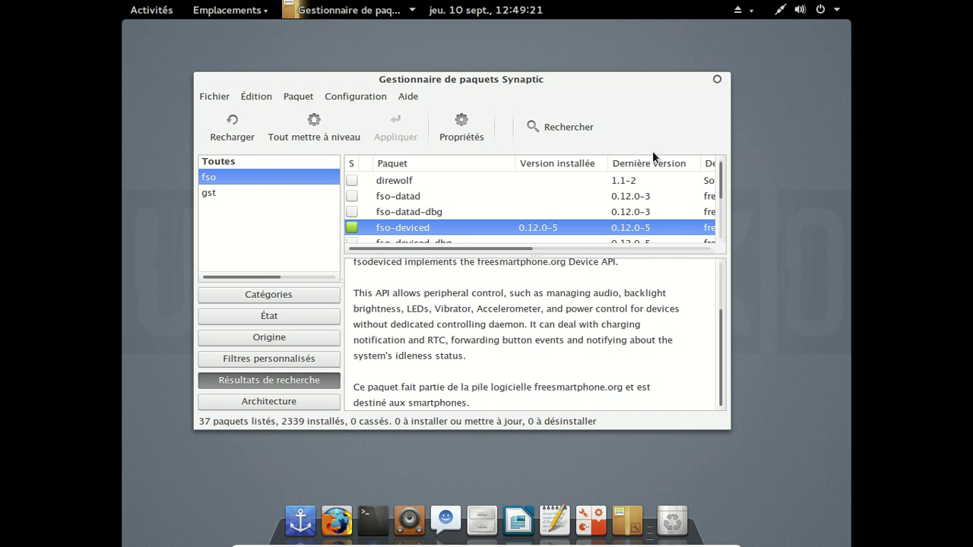
Close the Synaptic package manager and the open terminal windows
{"action": "left_click", "coordinate": [717, 79]}
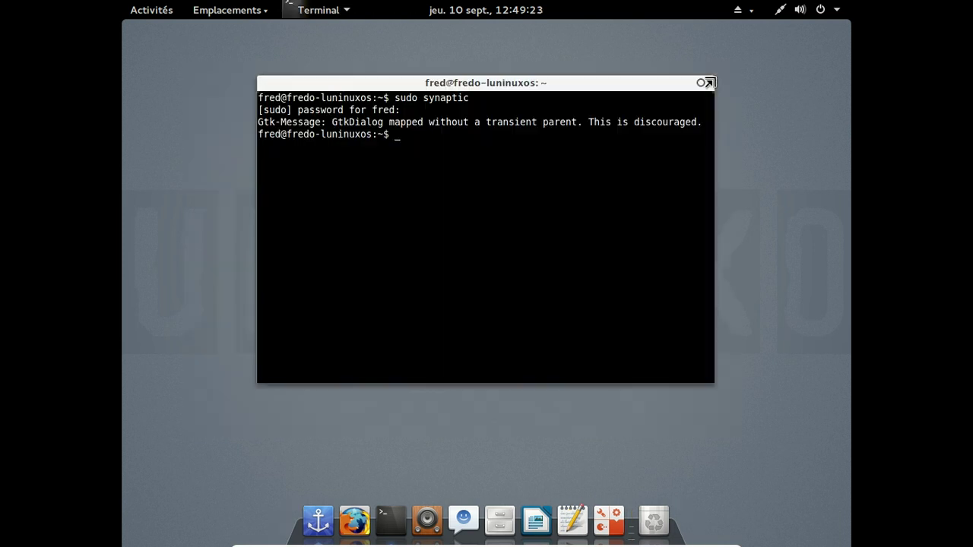
{"action": "left_click", "coordinate": [701, 82]}
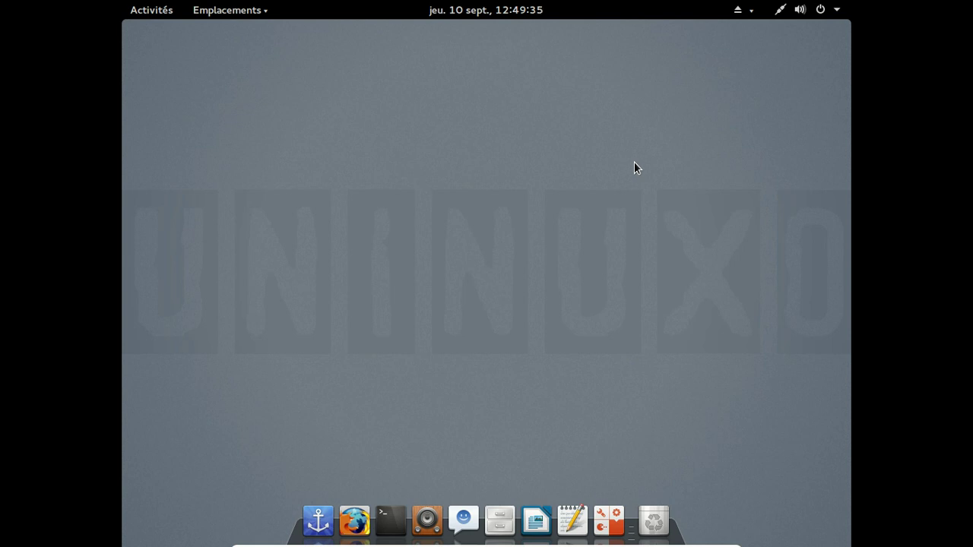
{"action": "left_click", "coordinate": [820, 13]}
{"action": "left_click", "coordinate": [821, 14]}
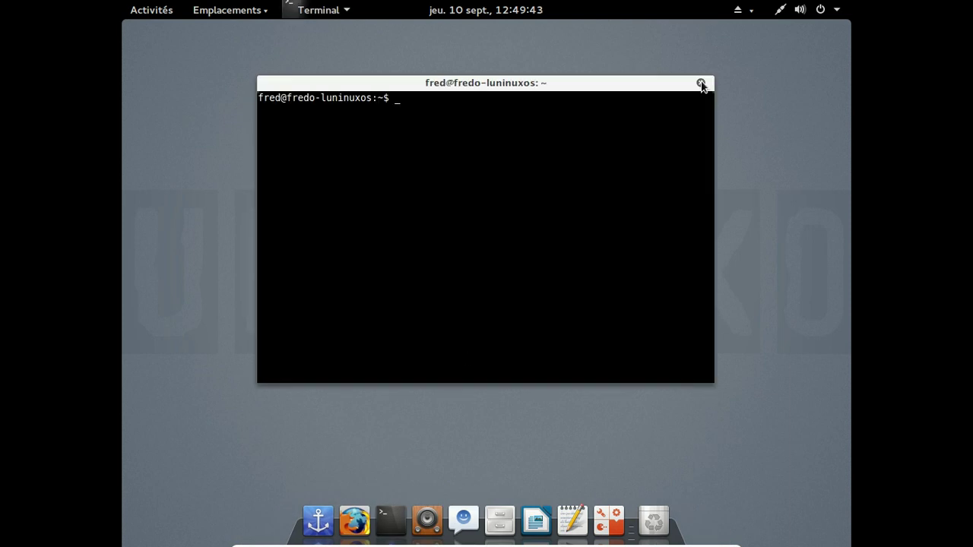
{"action": "left_click", "coordinate": [701, 83]}
Search the activities overview for "twe" and launch the desktop customisation tool
{"action": "left_click", "coordinate": [152, 11]}
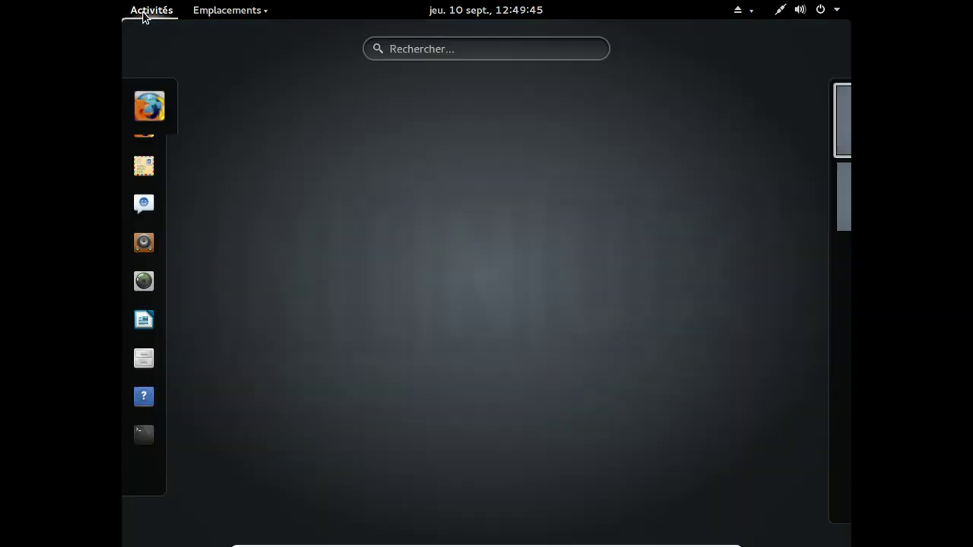
{"action": "key", "text": "Escape"}
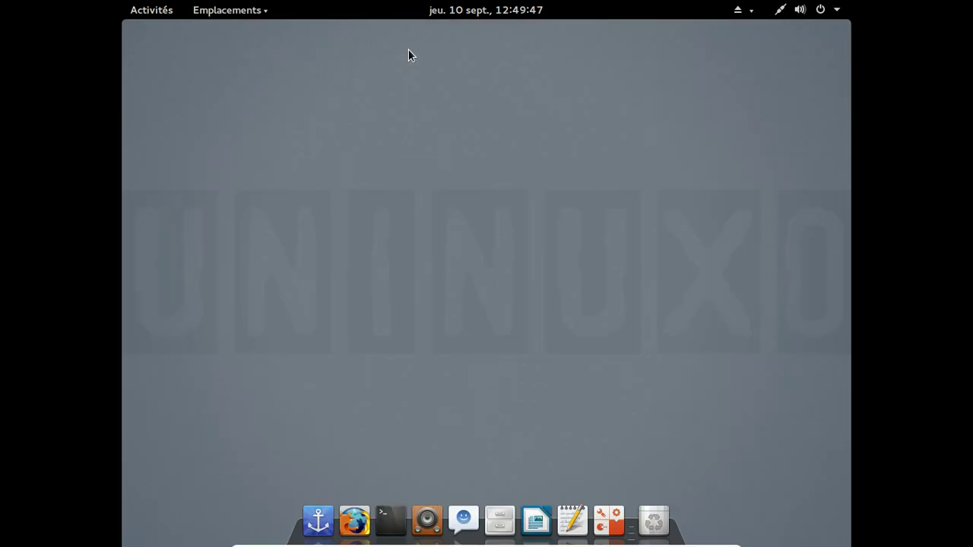
{"action": "left_click", "coordinate": [160, 17]}
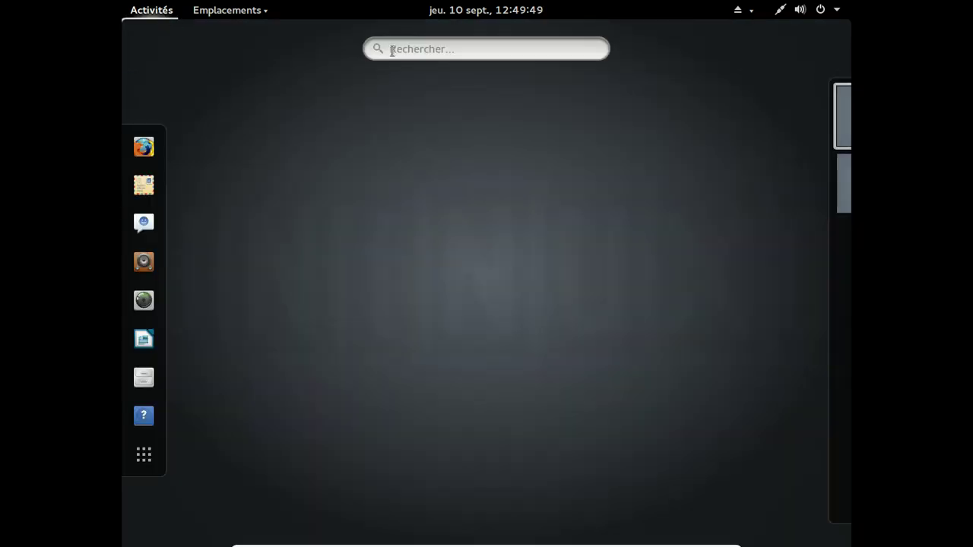
{"action": "type", "text": "twe"}
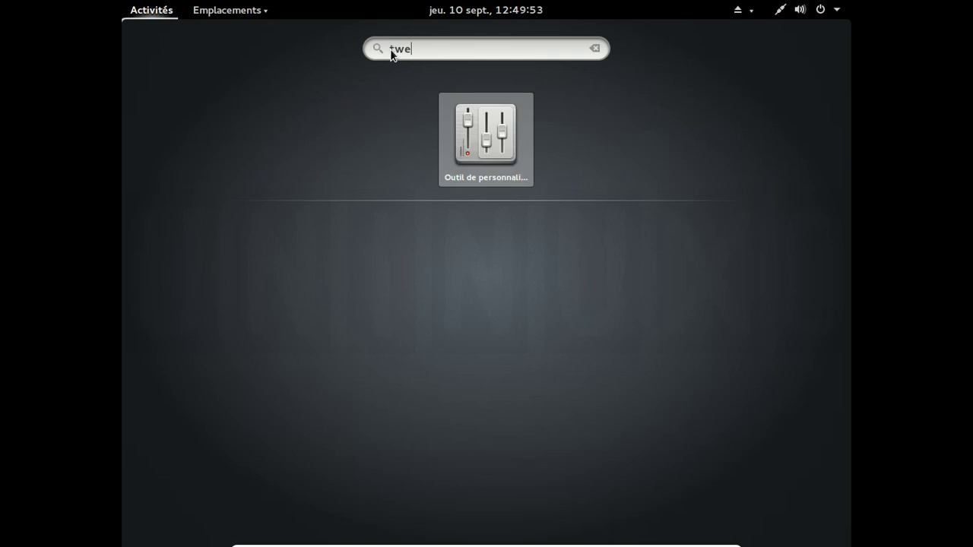
{"action": "key", "text": "Return"}
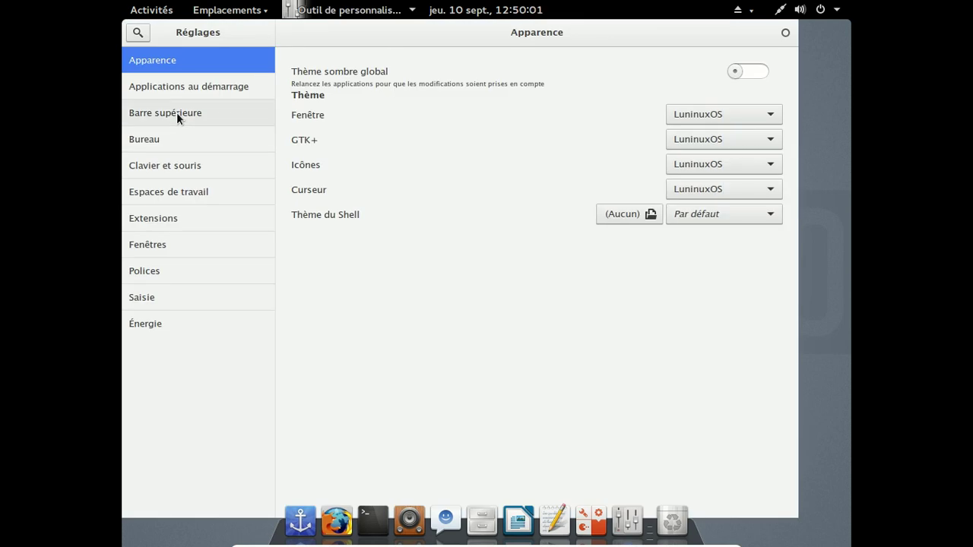
Review the startup applications, top bar and Shell extensions settings, and close the customisation tool
{"action": "left_click", "coordinate": [177, 86]}
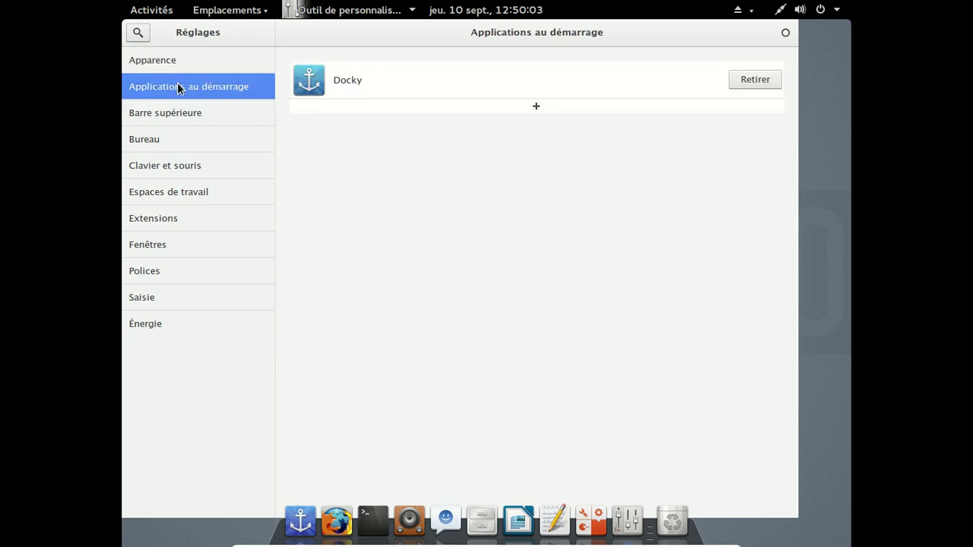
{"action": "left_click", "coordinate": [187, 115]}
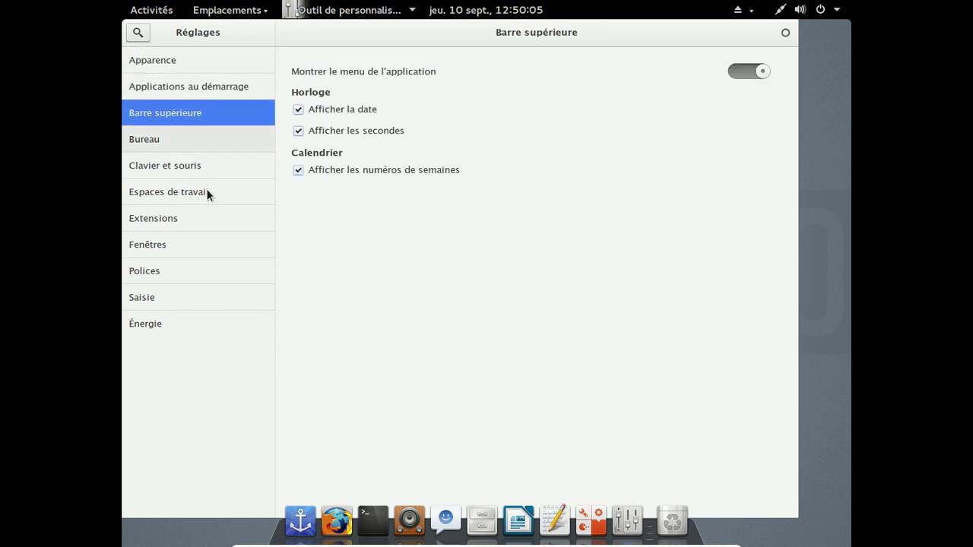
{"action": "left_click", "coordinate": [200, 220]}
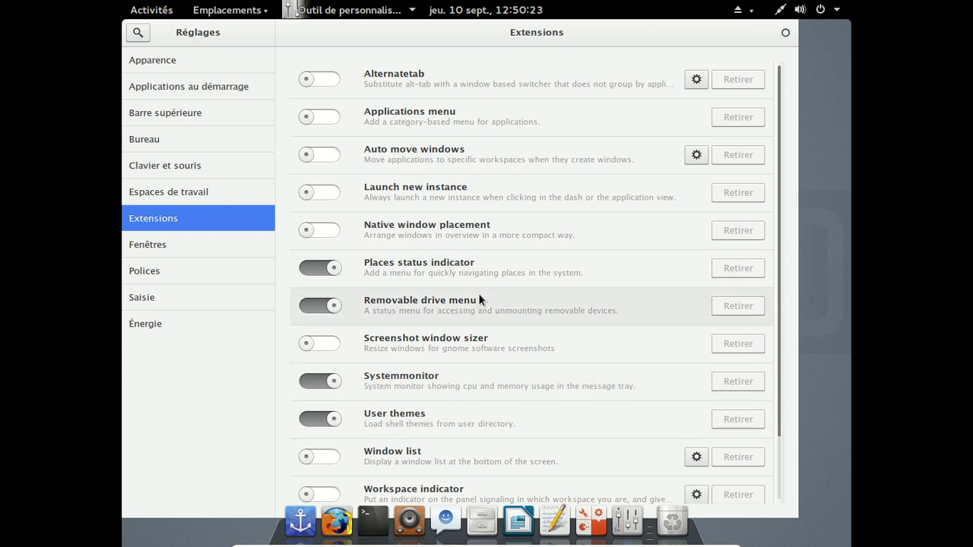
{"action": "scroll", "coordinate": [478, 295], "scroll_direction": "down", "scroll_amount": 2}
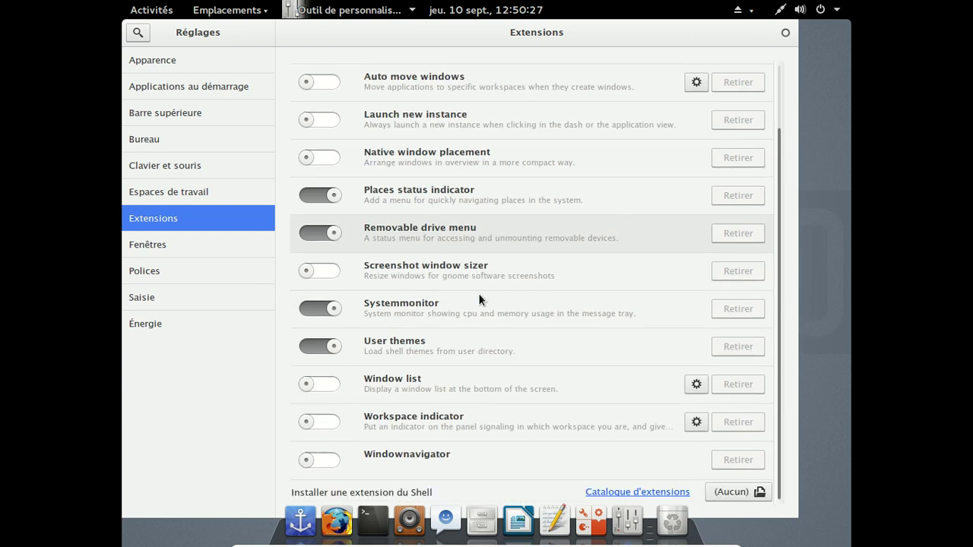
{"action": "left_click", "coordinate": [786, 33]}
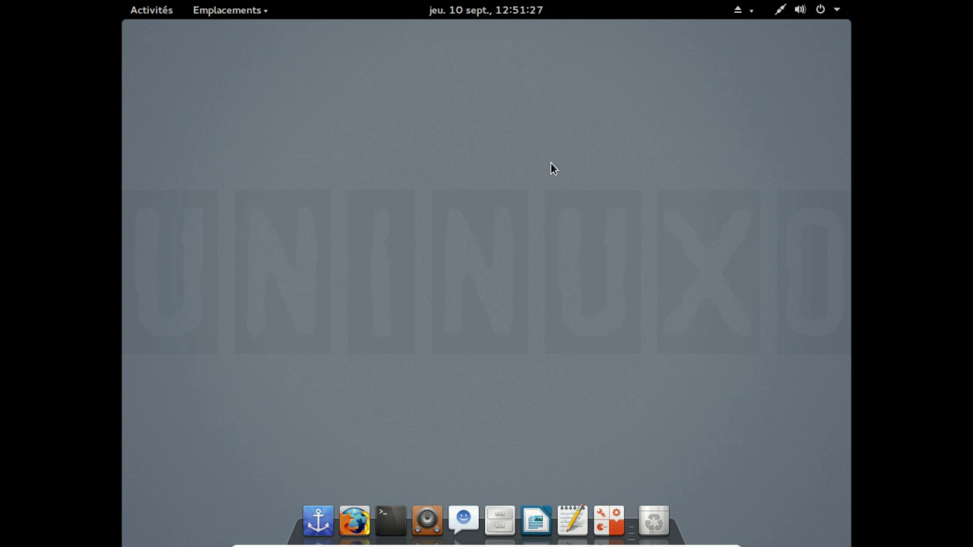
Power off the LuninuxOS virtual machine from its system menu, confirming the shutdown
{"action": "left_click", "coordinate": [820, 9]}
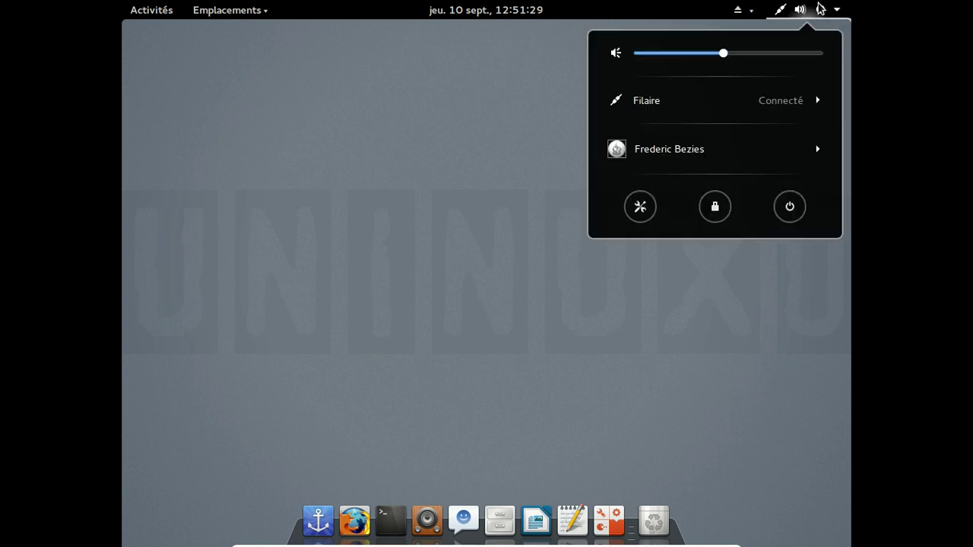
{"action": "left_click", "coordinate": [792, 220]}
{"action": "left_click", "coordinate": [641, 327]}
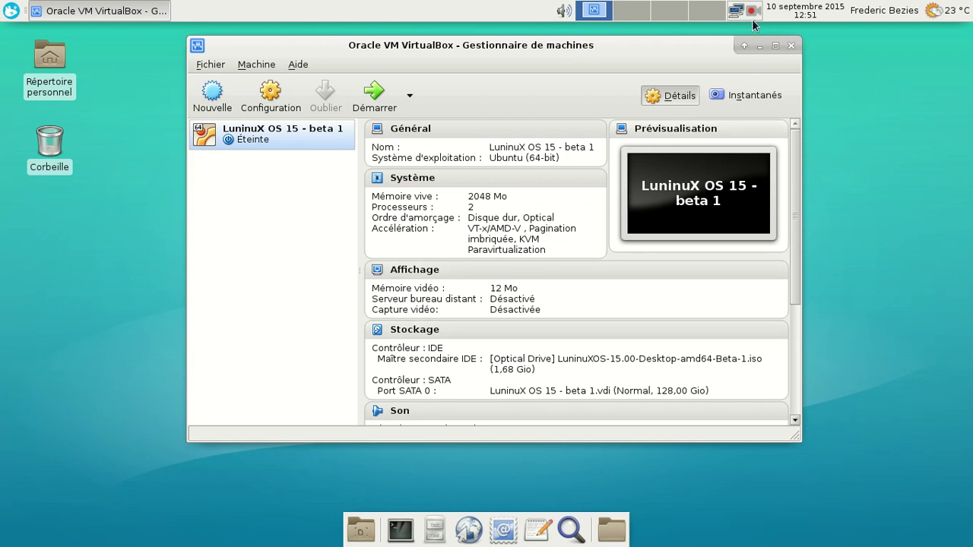
{"action": "left_click", "coordinate": [753, 12]}
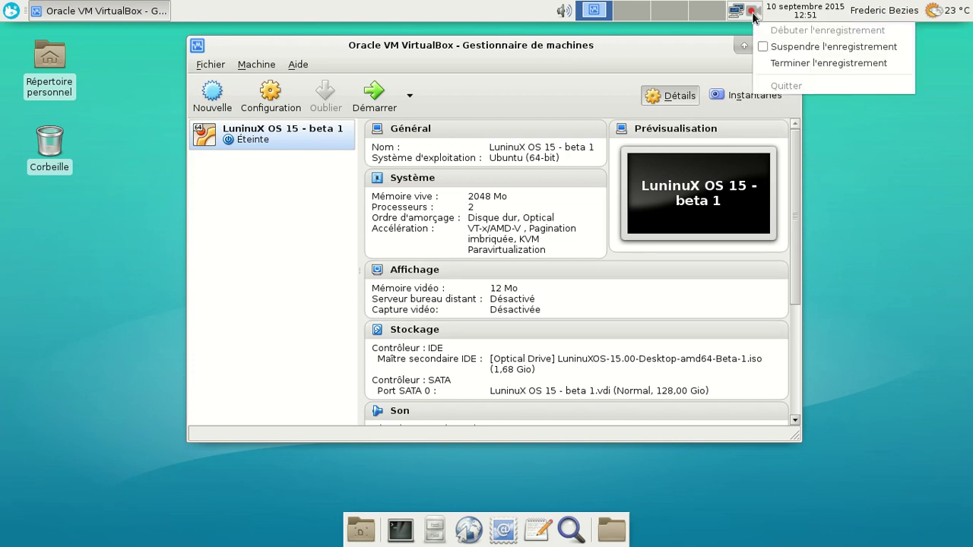